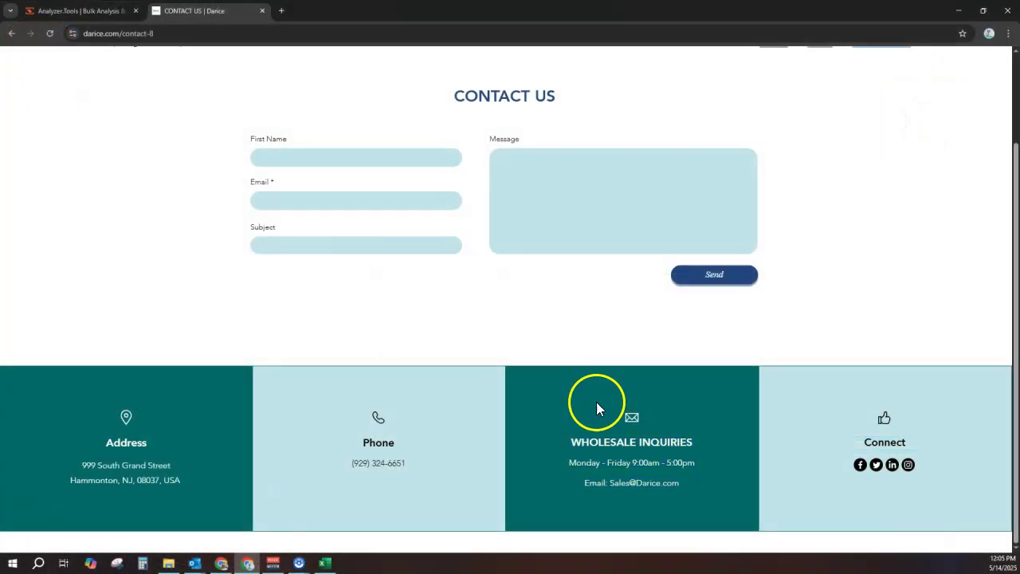
Step: Bring up the 5000 Test catalogue workbook and reposition its window on screen
click(324, 563)
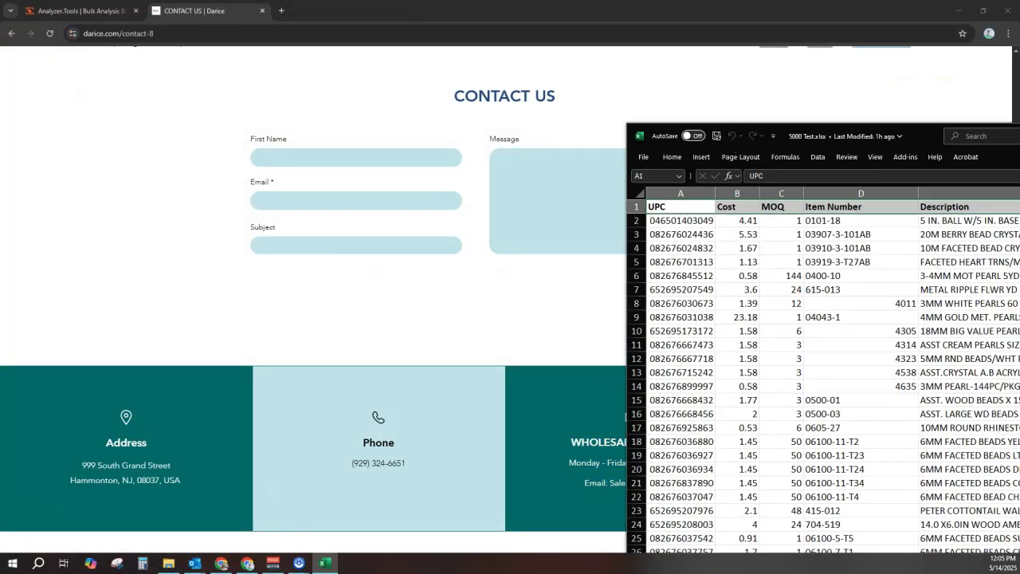
drag(829, 53, 765, 46)
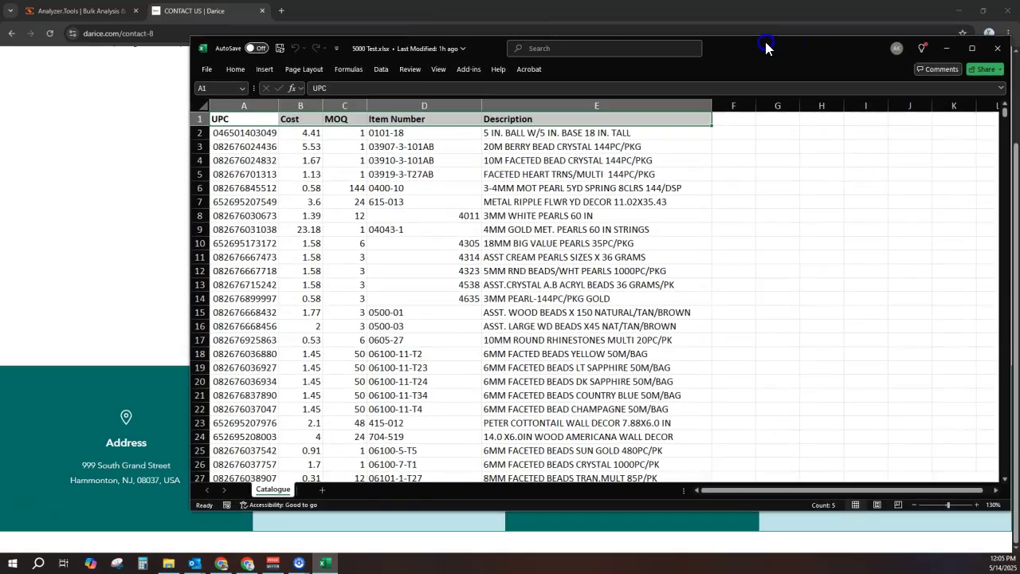
mouse_move(1003, 114)
mouse_down()
mouse_move(1009, 468)
mouse_move(991, 104)
mouse_up()
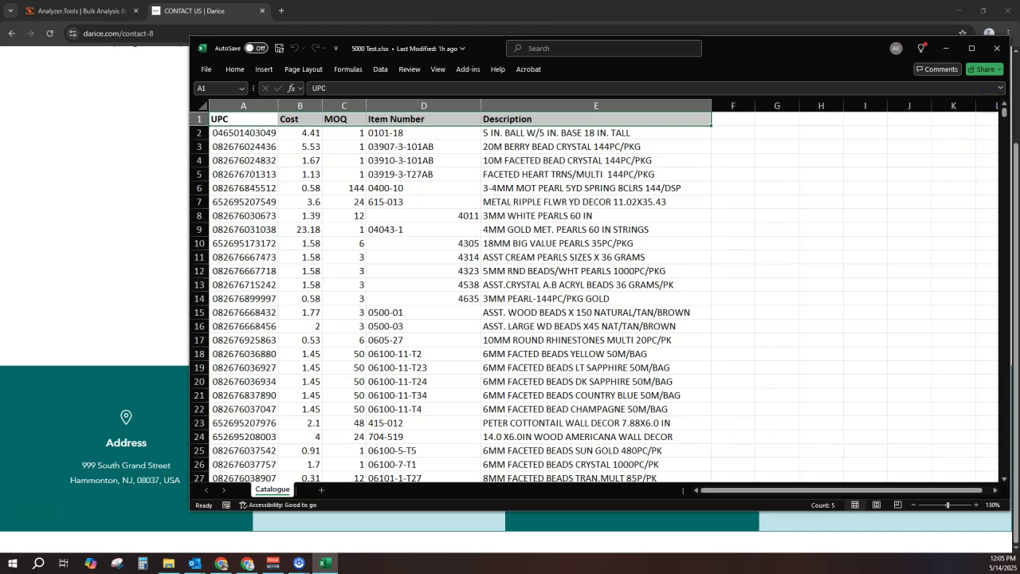
click(723, 52)
drag(723, 51, 1019, 127)
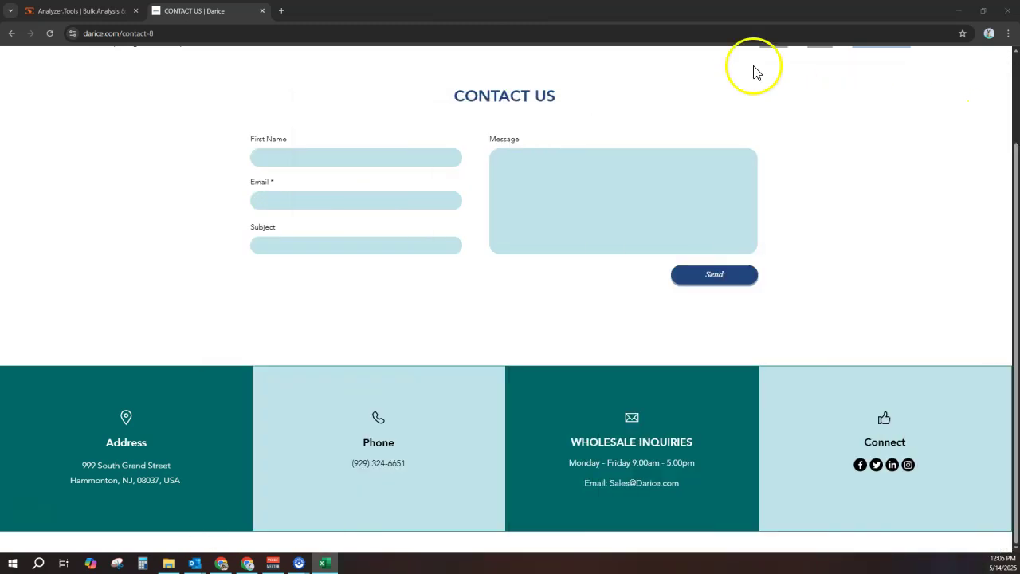
Step: Switch to the Analyzer.Tools dashboard, scroll through it, and show the New Scan type list
click(83, 10)
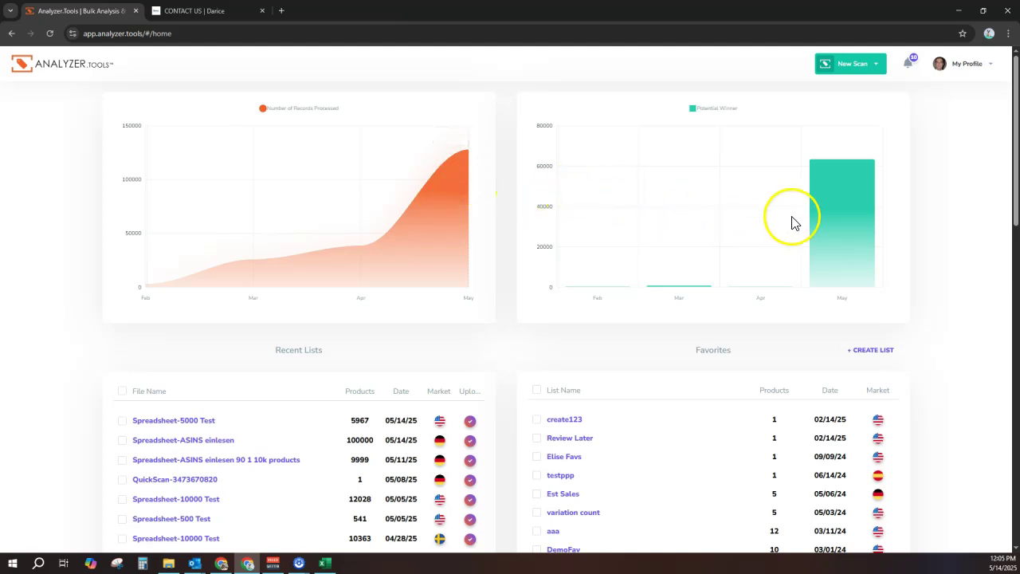
scroll(507, 366, down, 3)
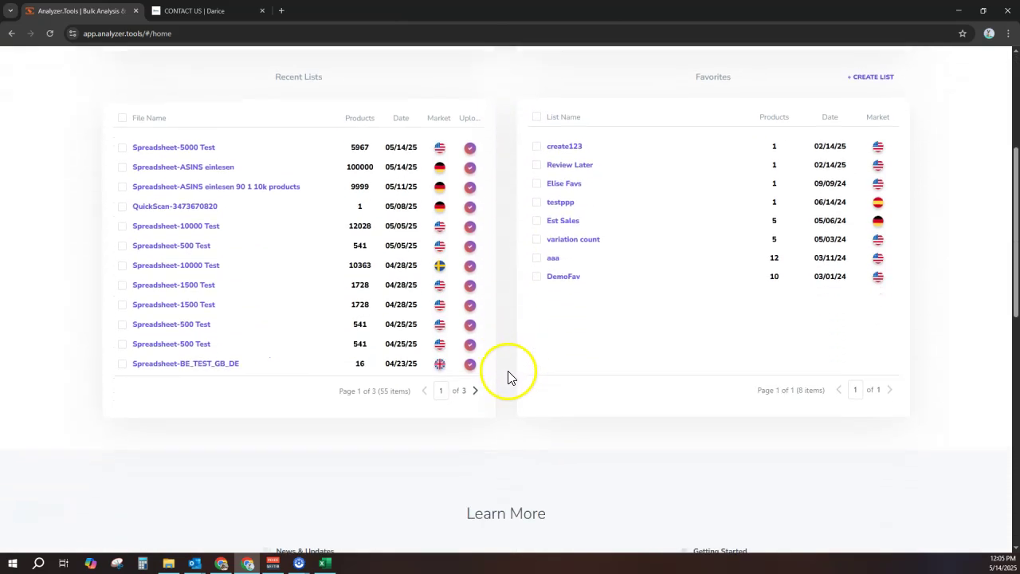
scroll(509, 375, down, 3)
scroll(510, 377, up, 4)
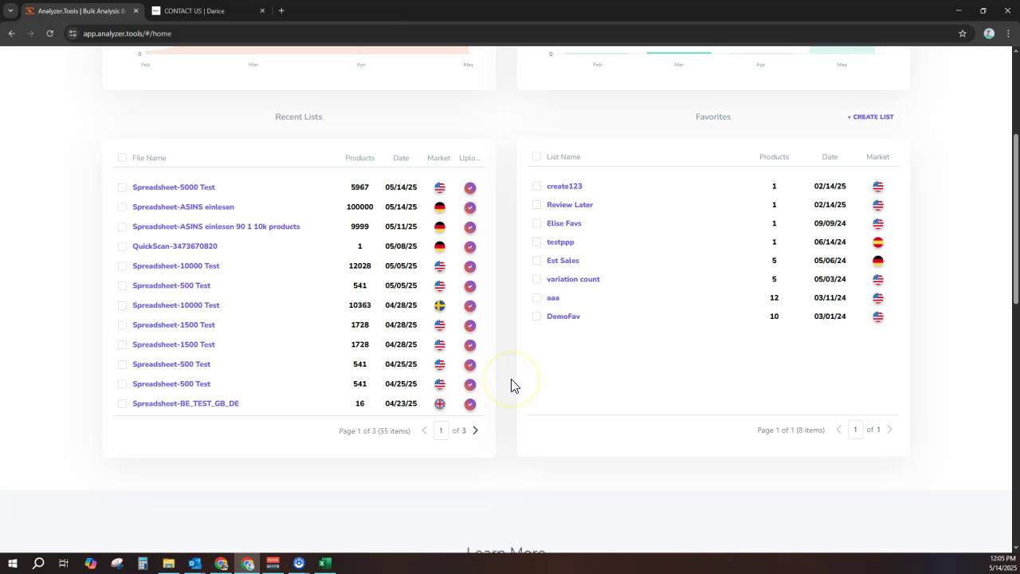
scroll(512, 385, up, 3)
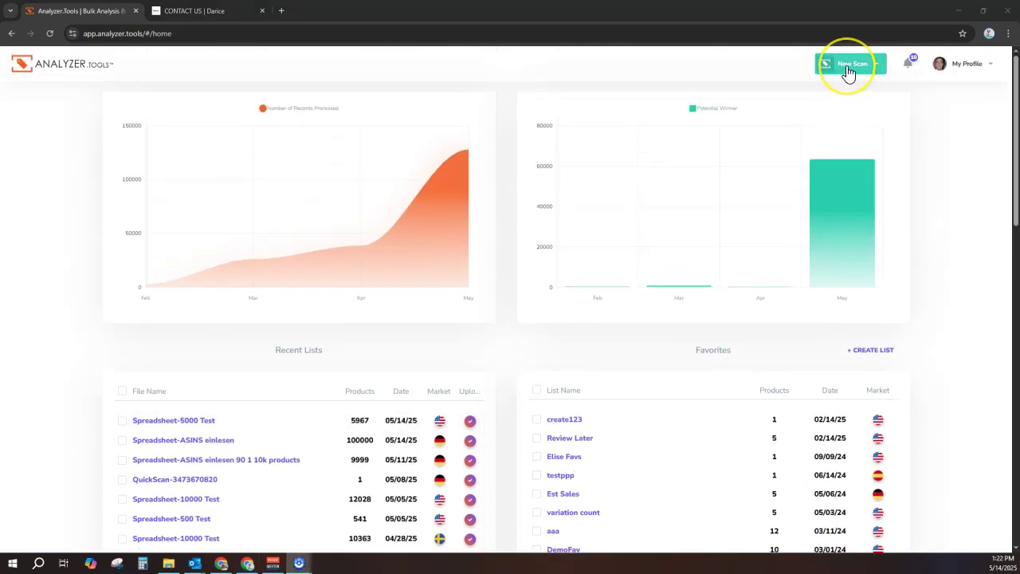
click(848, 69)
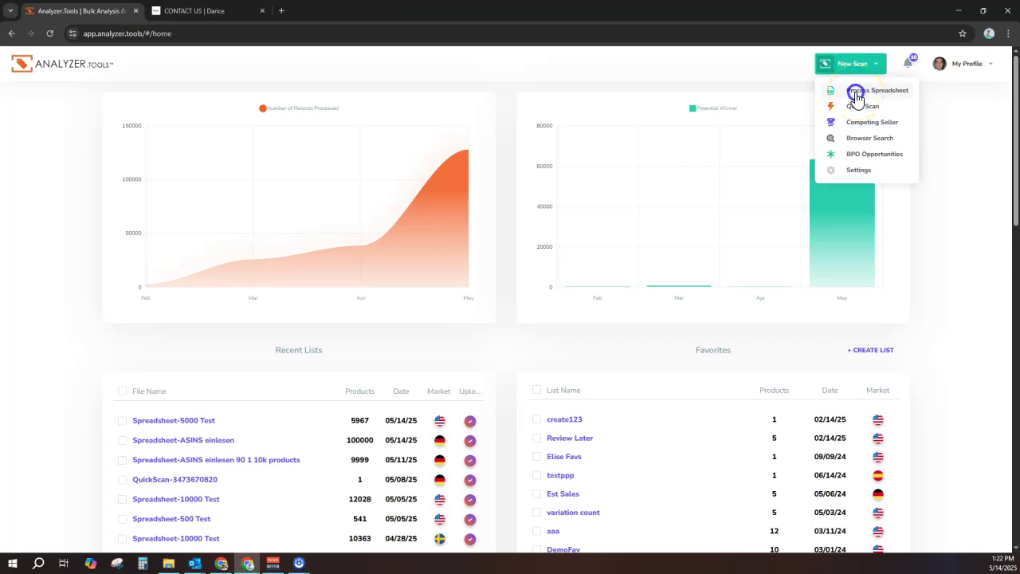
Step: Upload the 5000 Test catalogue as a Process Spreadsheet scan on Marketplace US, with MOQ as reference column
click(855, 93)
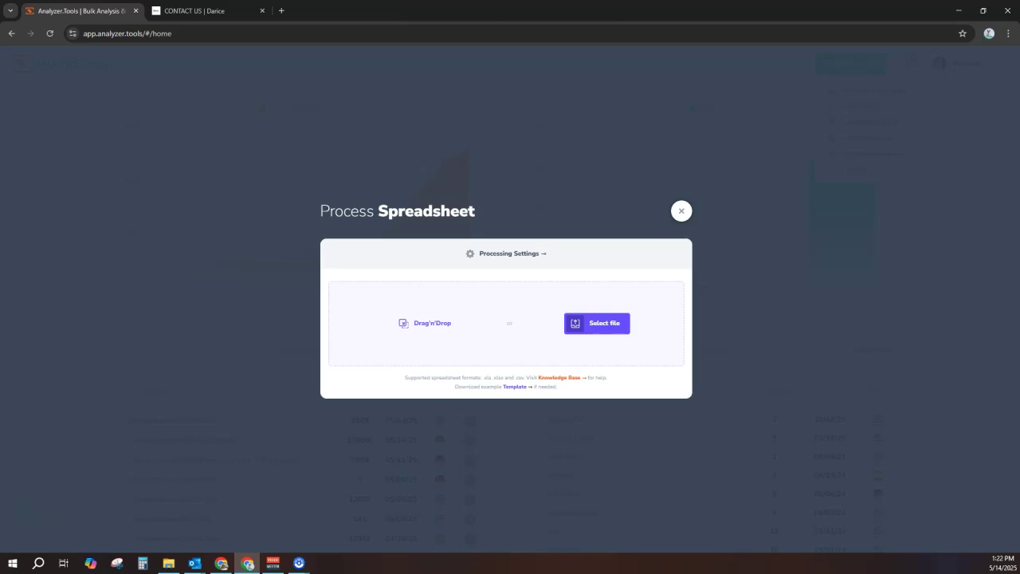
drag(1019, 326, 428, 333)
click(808, 173)
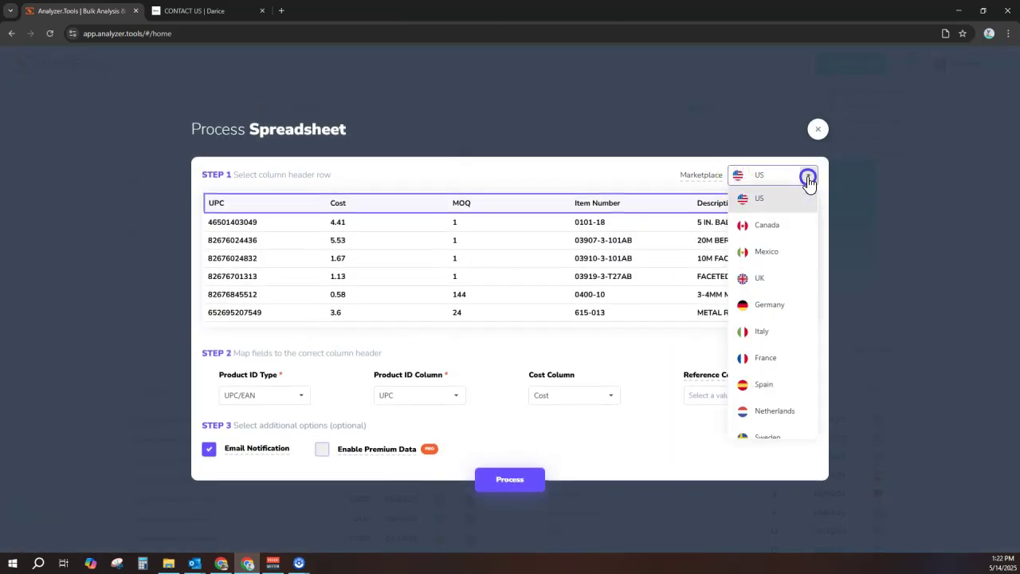
click(808, 180)
click(776, 395)
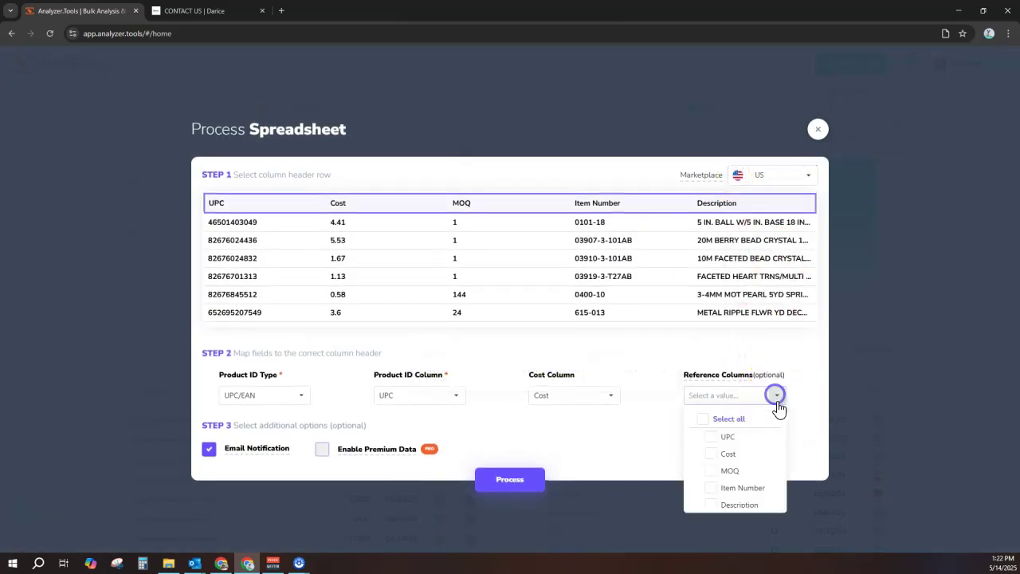
click(721, 471)
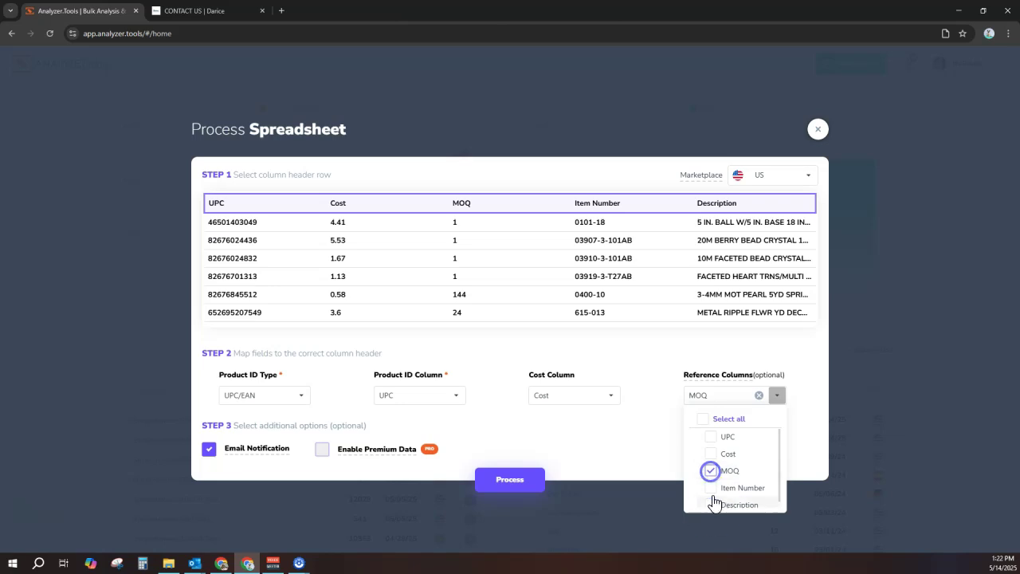
click(501, 479)
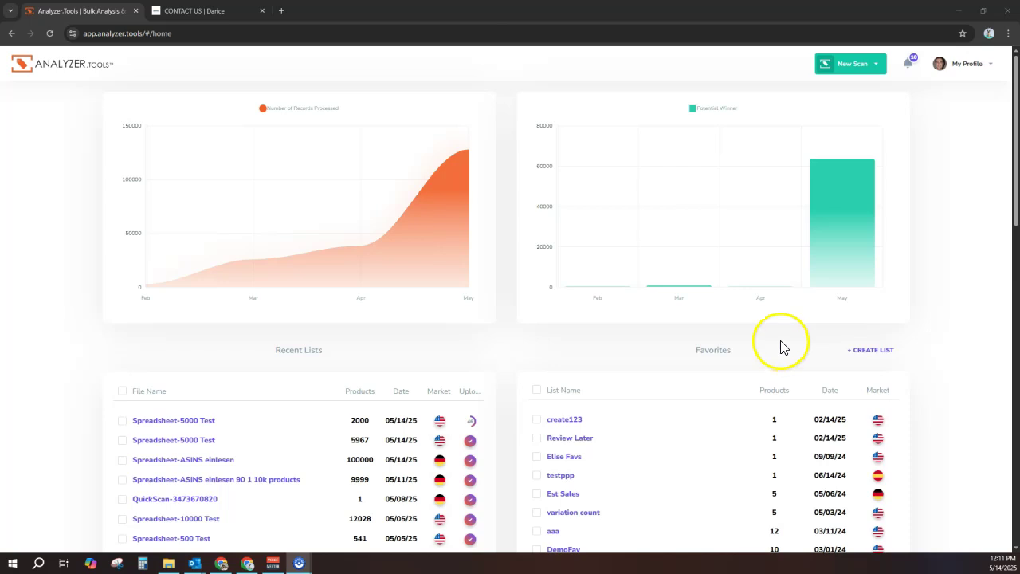
Step: Check and dismiss the Browser Search form, then bring up the Competing Seller scan form
click(868, 70)
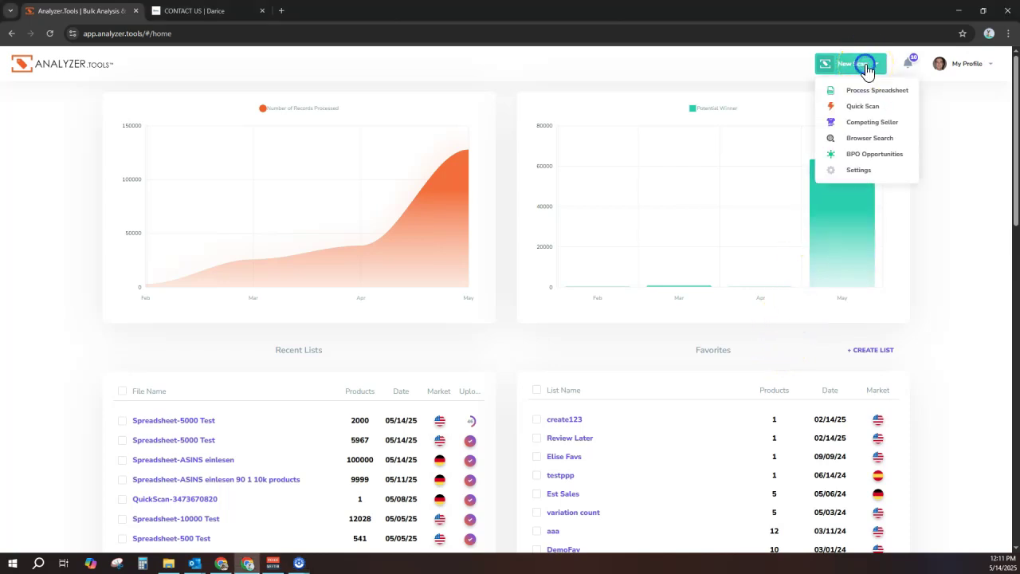
click(864, 106)
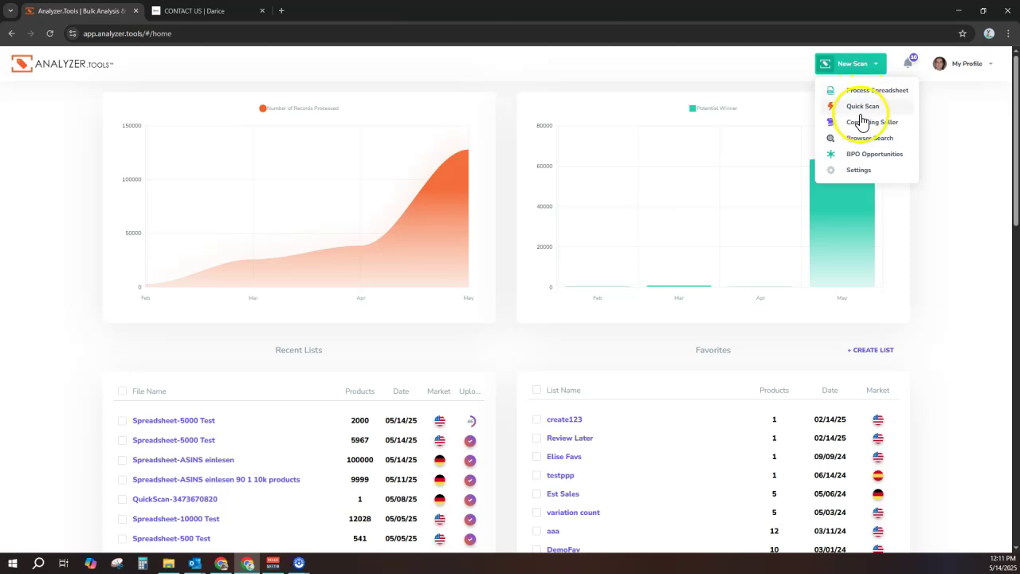
click(862, 138)
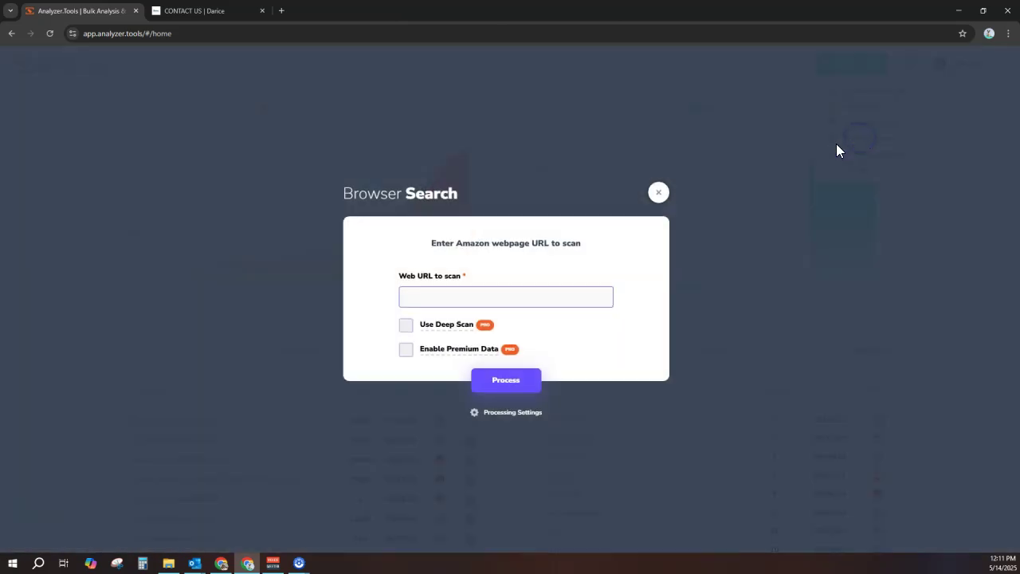
click(659, 193)
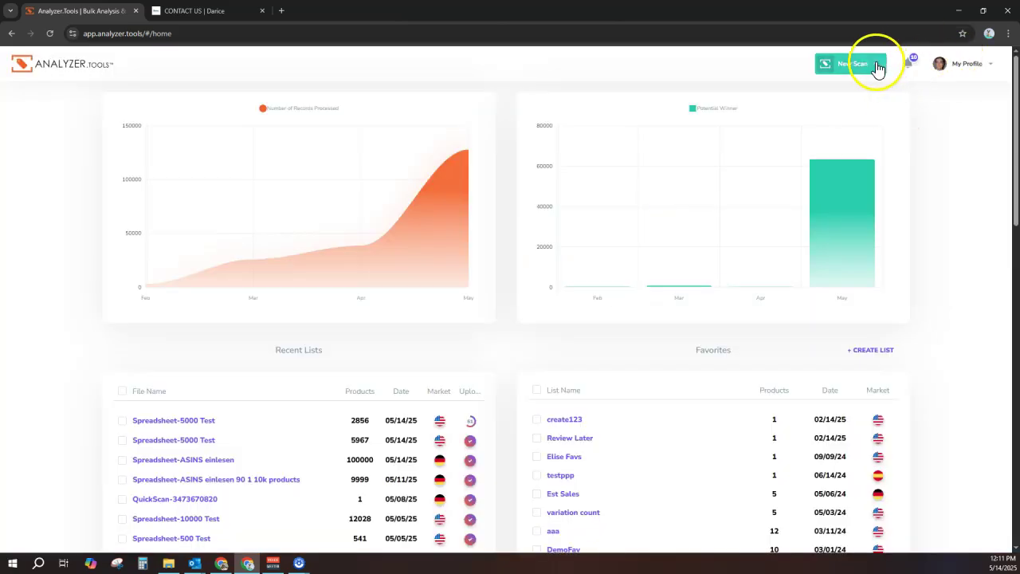
click(871, 62)
click(860, 122)
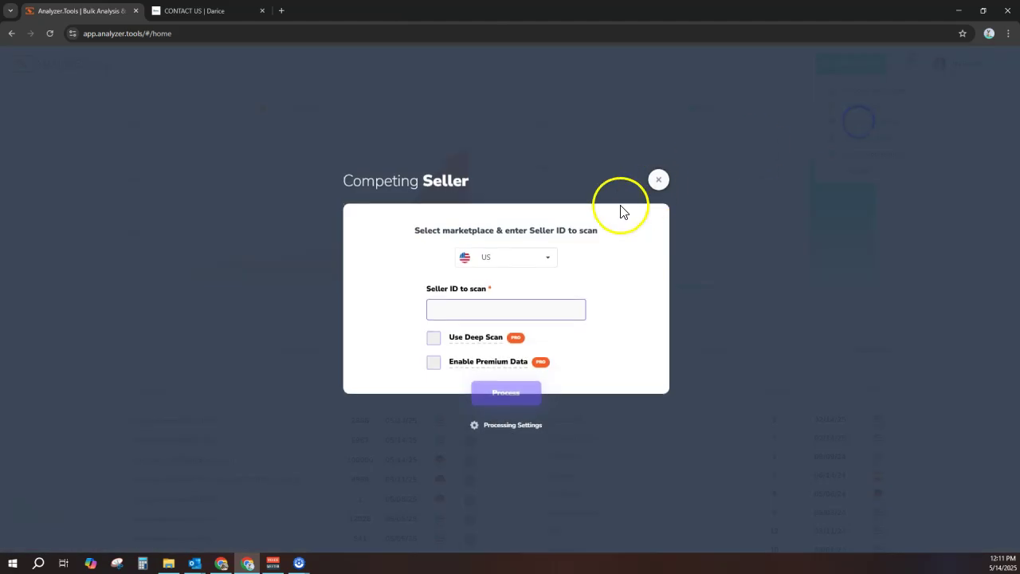
Step: Close the Competing Seller form and load the Spreadsheet-5000 Test scan results
click(659, 183)
click(155, 417)
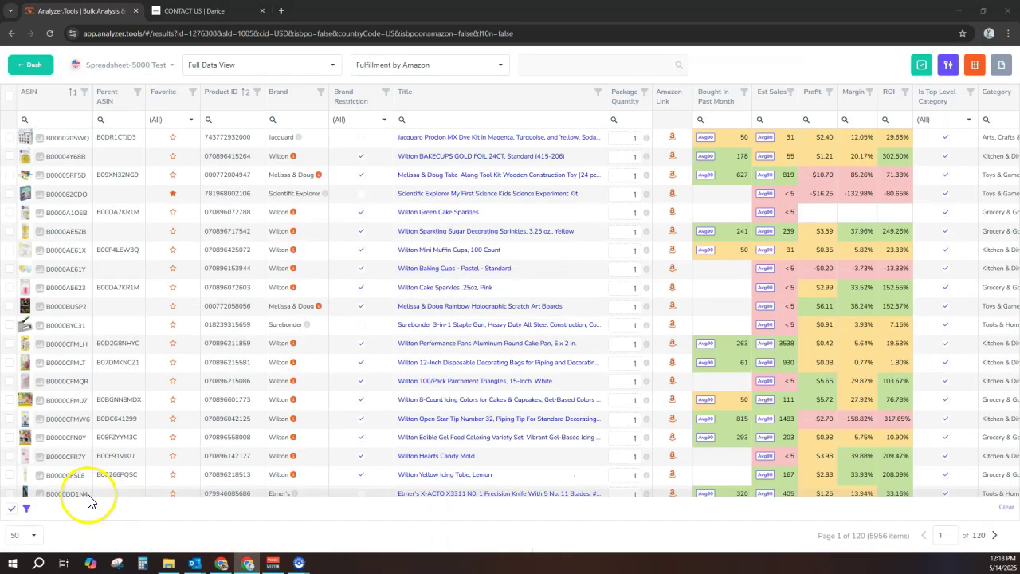
mouse_move(89, 495)
mouse_down()
mouse_move(300, 494)
mouse_move(92, 492)
mouse_up()
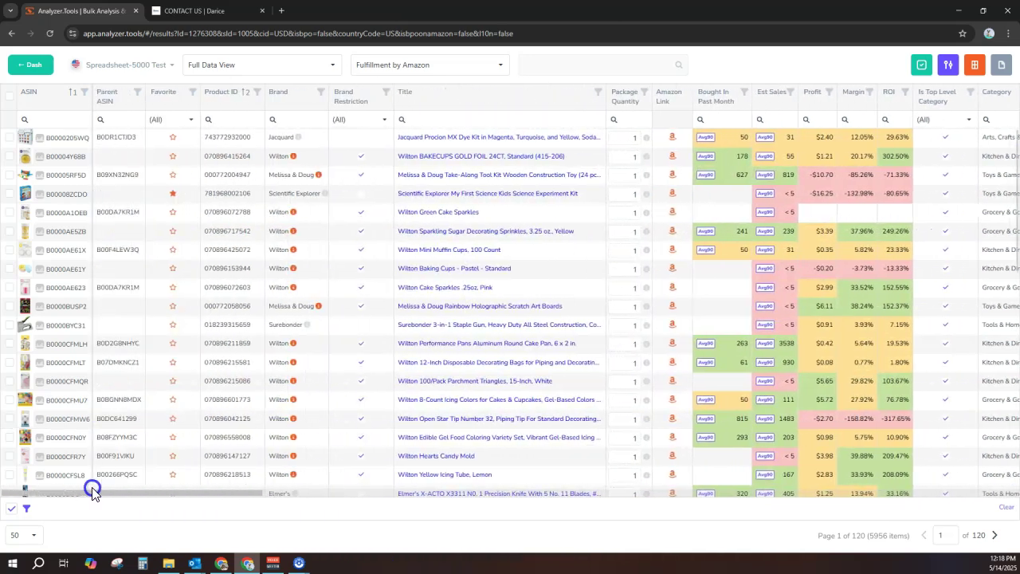
Step: Browse product images, scroll the table, select the 263 past-month purchases value, and inspect Profit
mouse_move(24, 325)
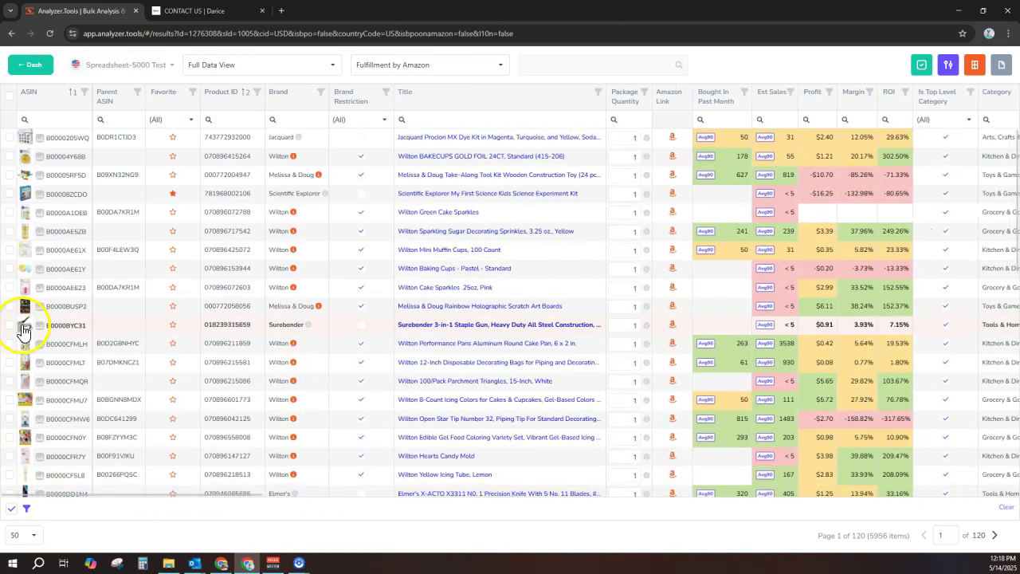
mouse_move(26, 364)
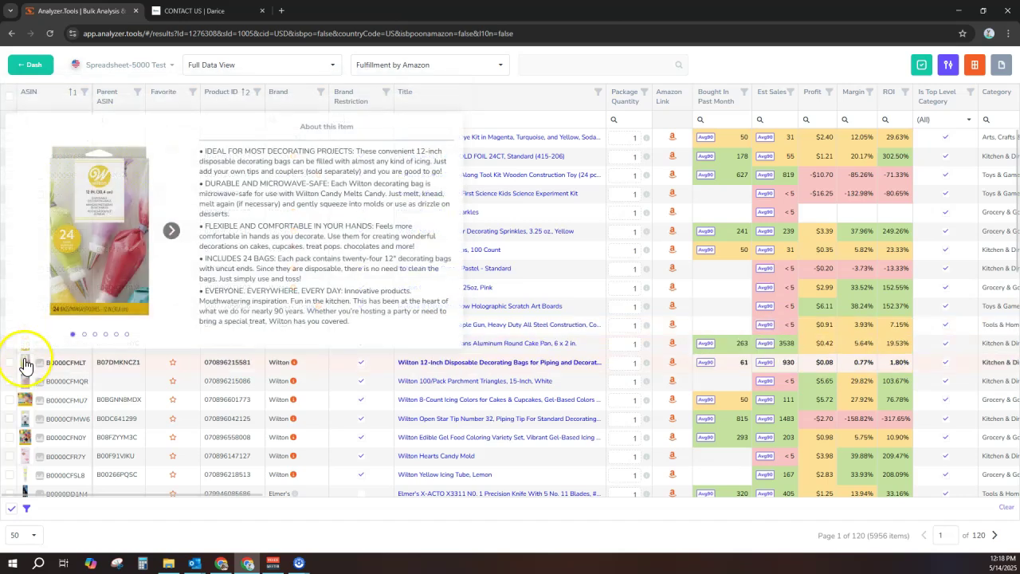
click(171, 231)
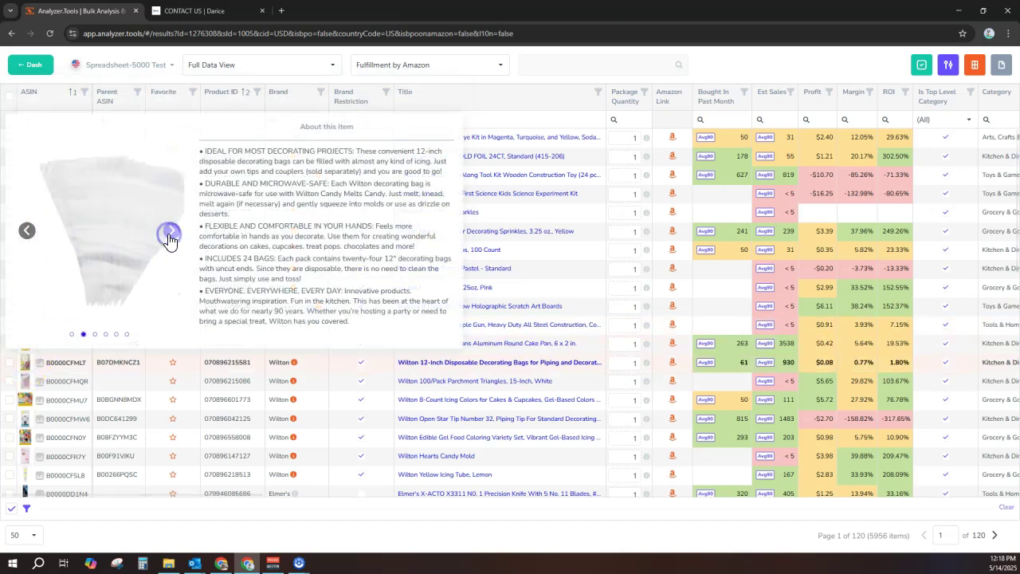
click(170, 232)
mouse_move(42, 347)
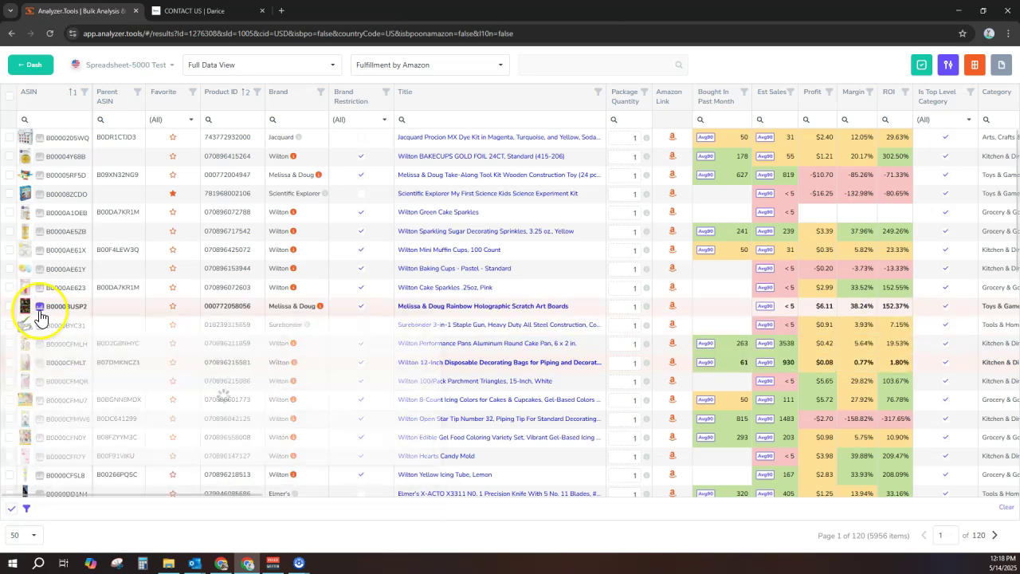
mouse_move(40, 313)
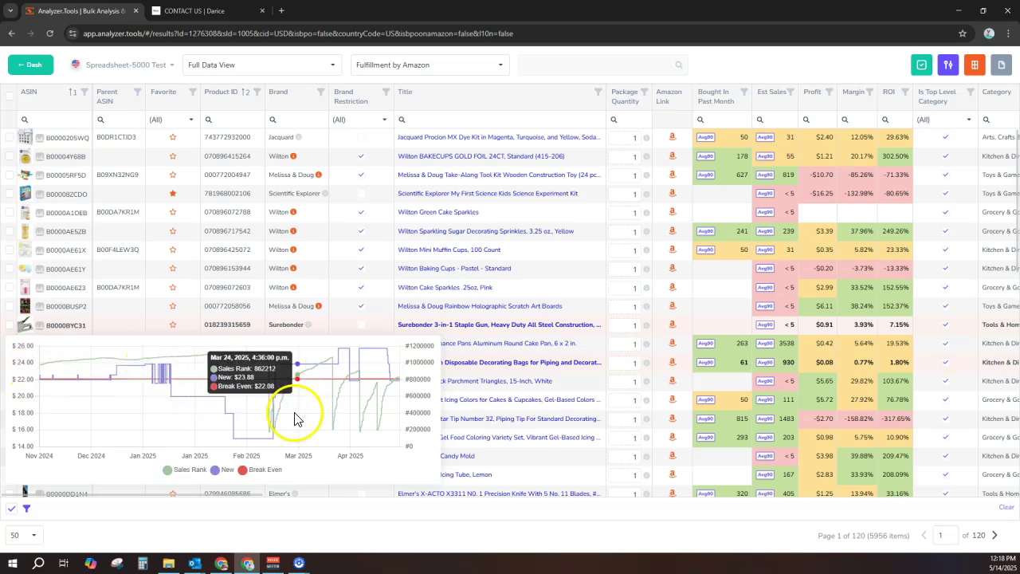
drag(257, 495, 351, 495)
double_click(389, 344)
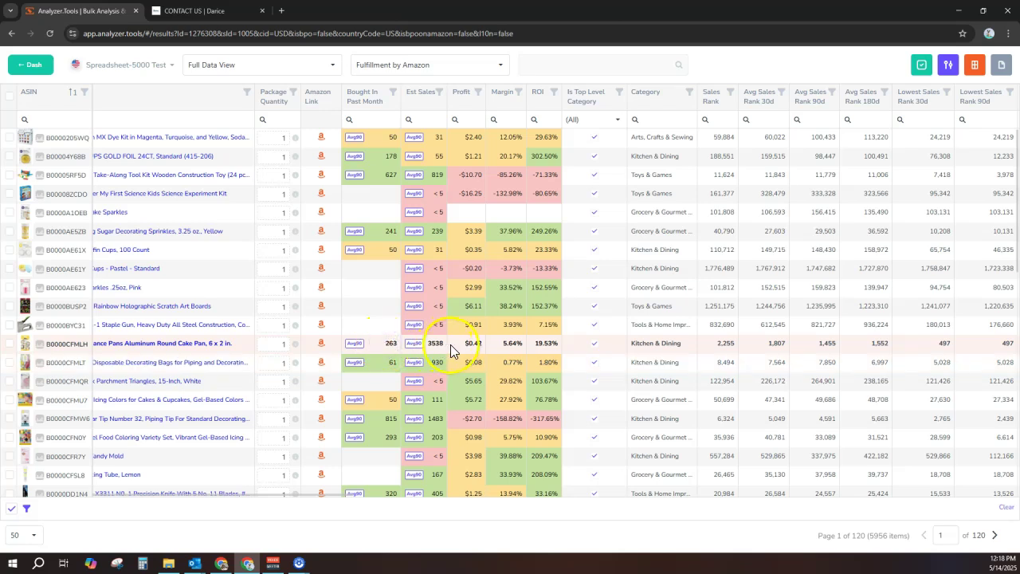
mouse_move(476, 346)
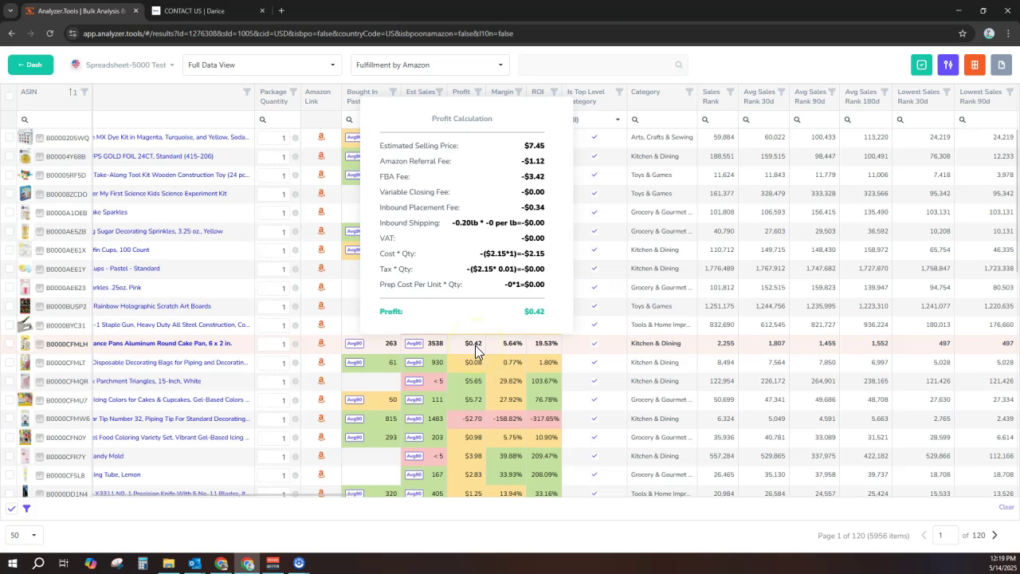
click(503, 66)
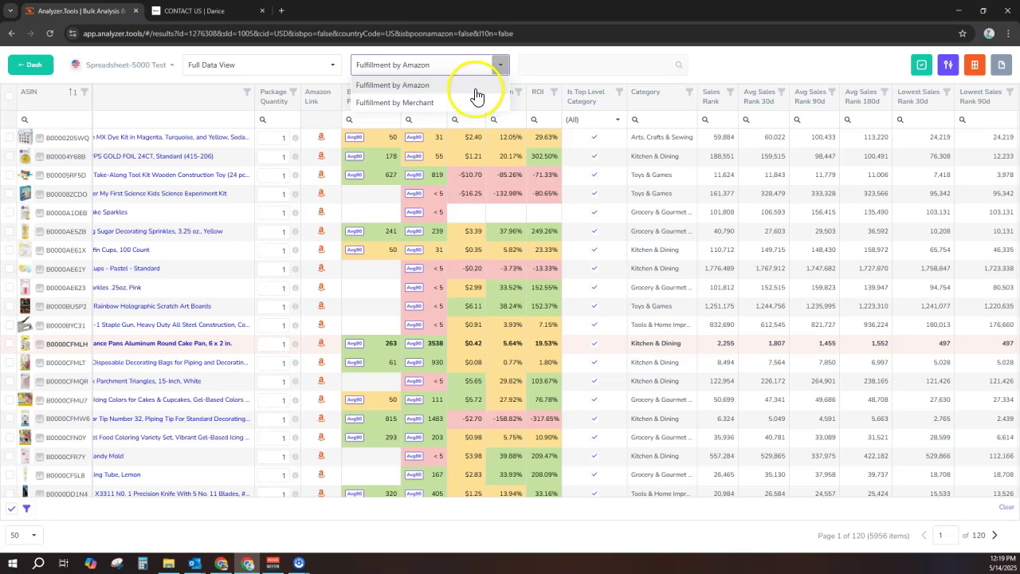
drag(201, 494, 687, 499)
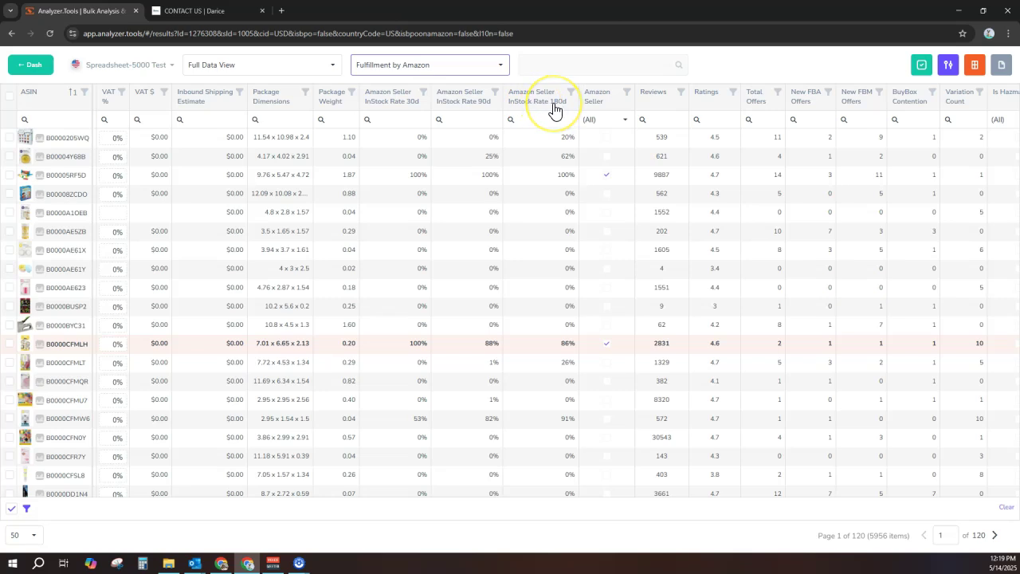
drag(231, 496, 134, 498)
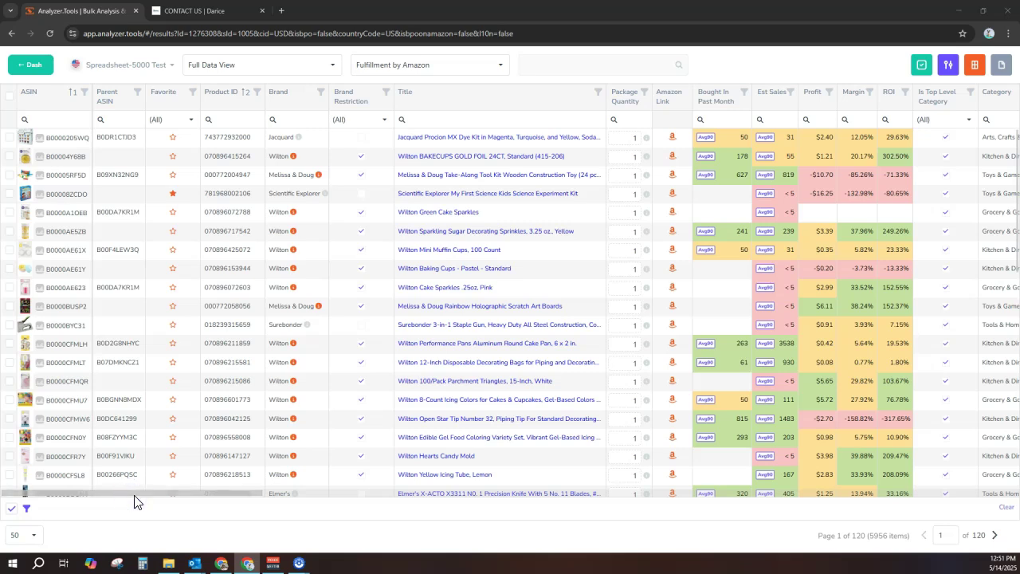
drag(134, 499, 177, 496)
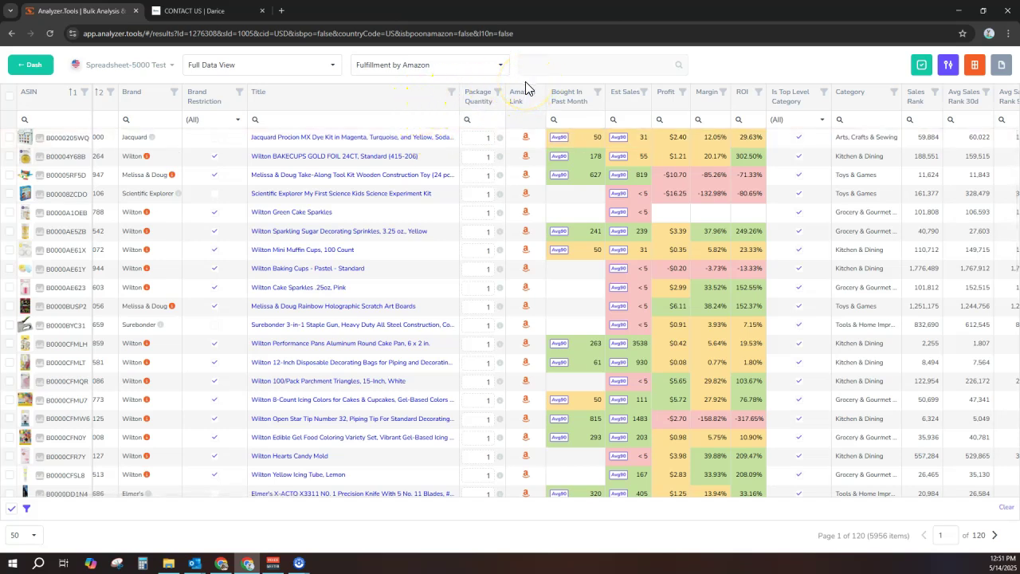
Step: Filter Bought In Past Month to greater than or equal to 40
click(552, 119)
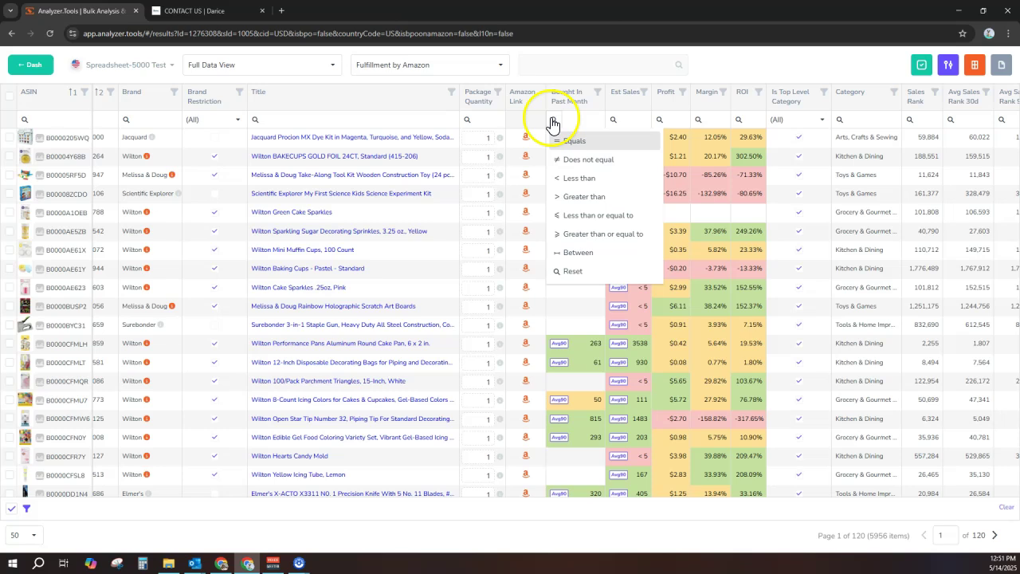
click(574, 237)
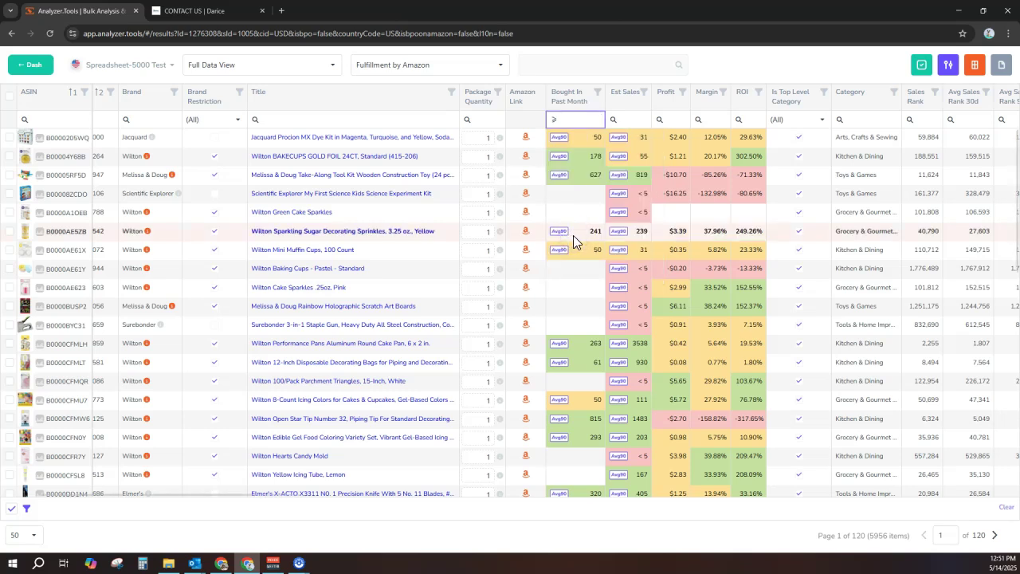
text(40)
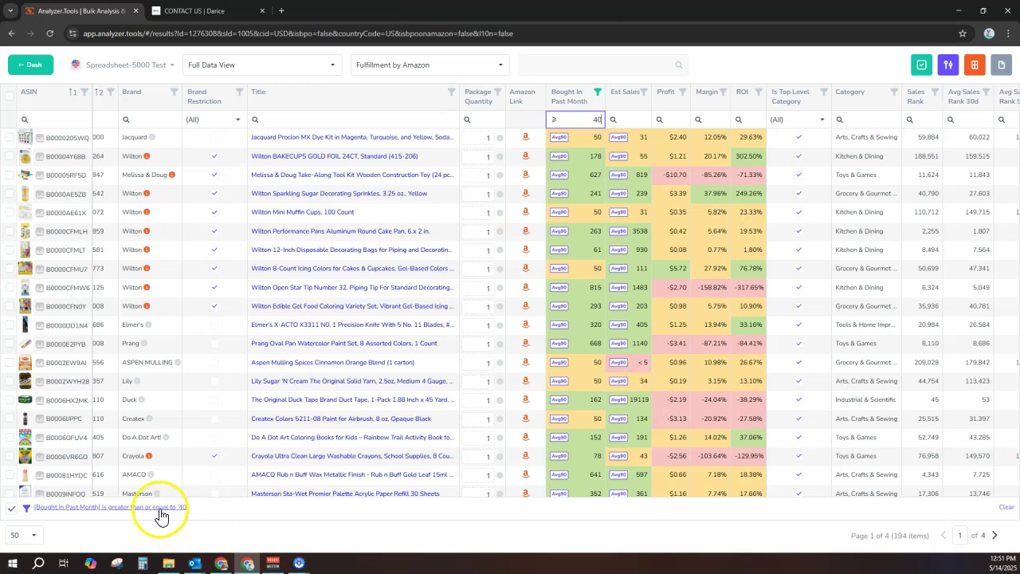
drag(160, 502, 202, 498)
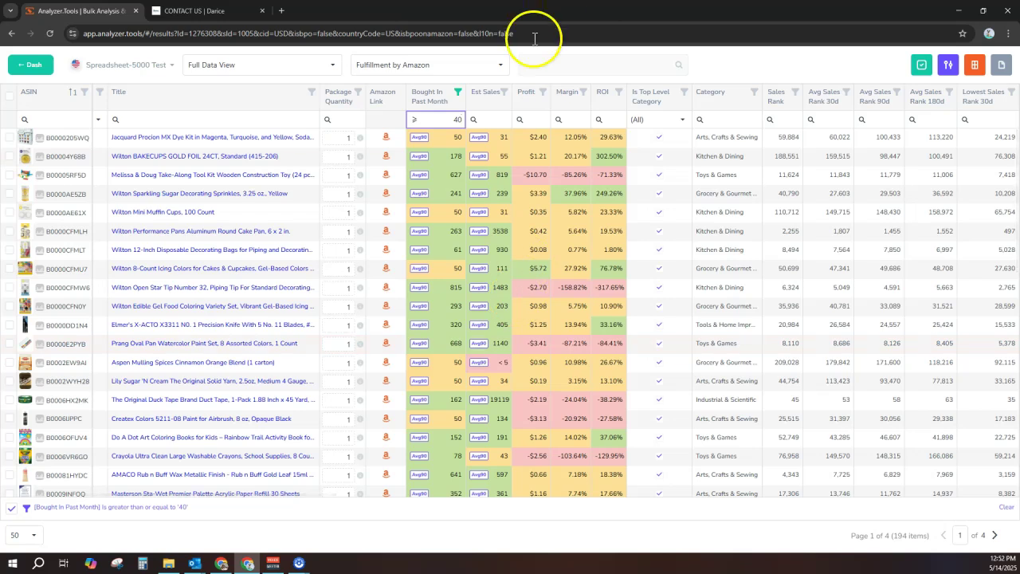
Step: Filter Profit to at least $4.00 and review all conditions in the Filter Builder
click(520, 121)
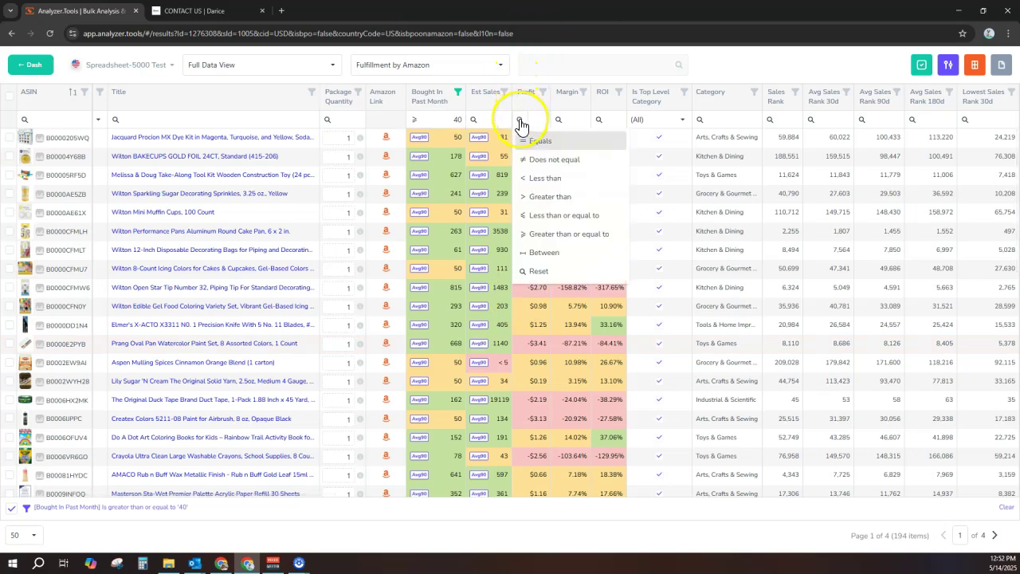
click(535, 234)
click(537, 119)
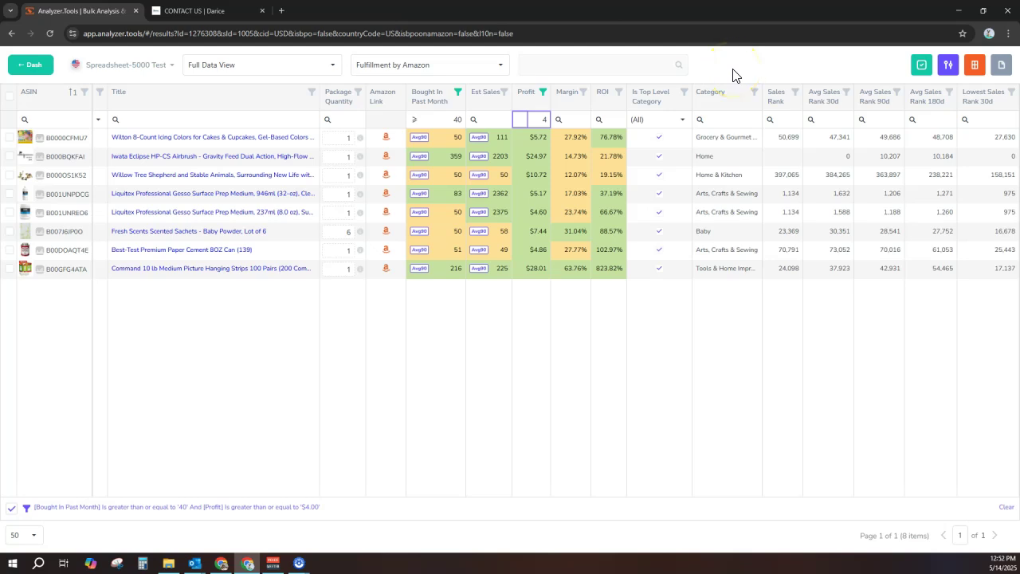
click(191, 508)
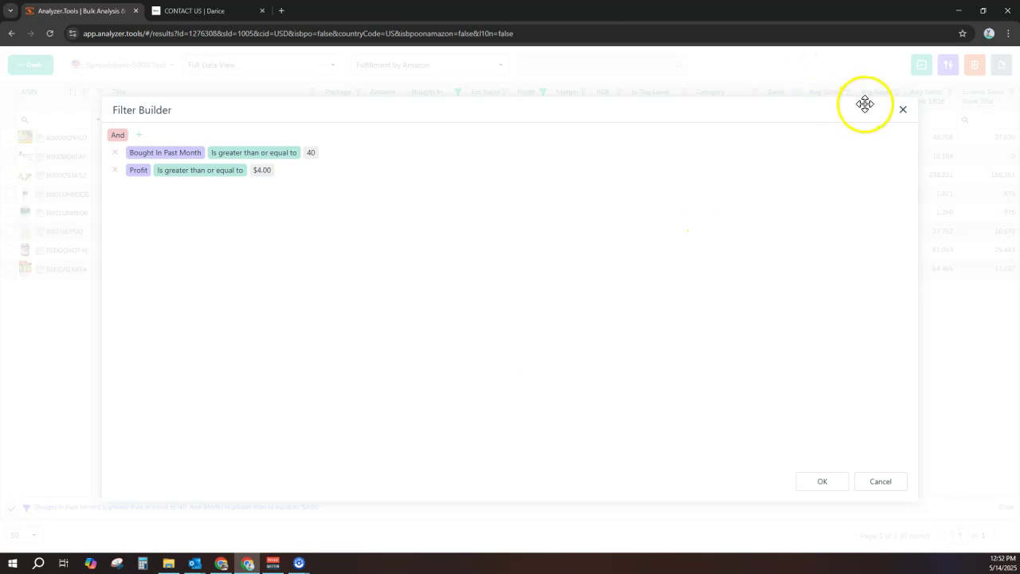
click(904, 109)
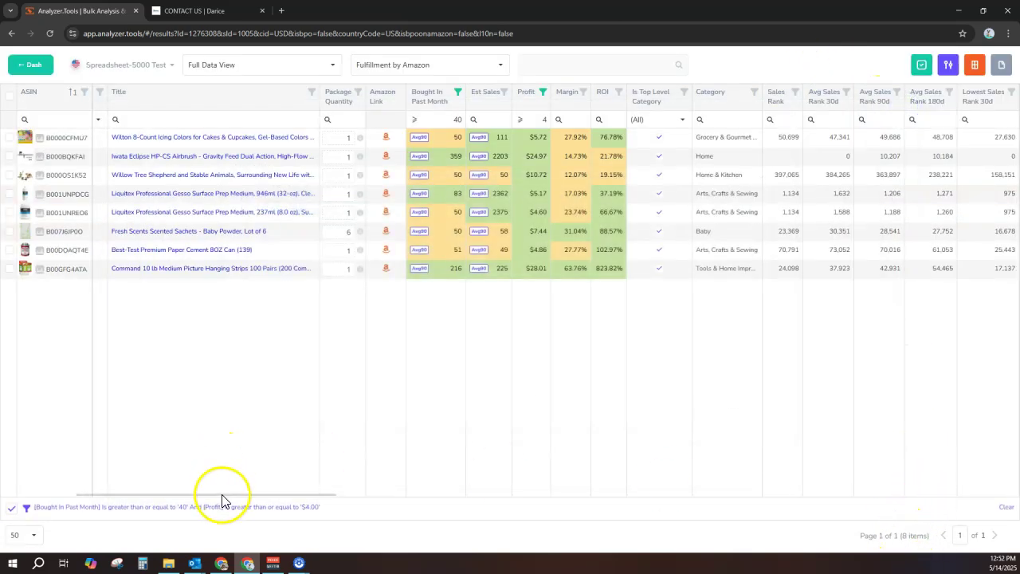
drag(223, 495, 706, 466)
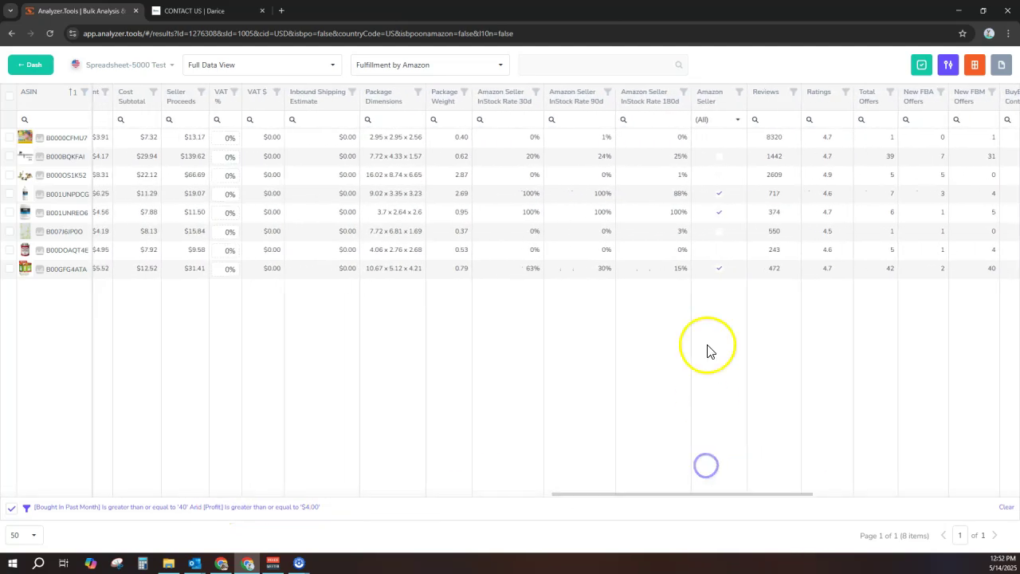
Step: Filter Amazon Seller InStock Rate 180d to less than 25
click(622, 124)
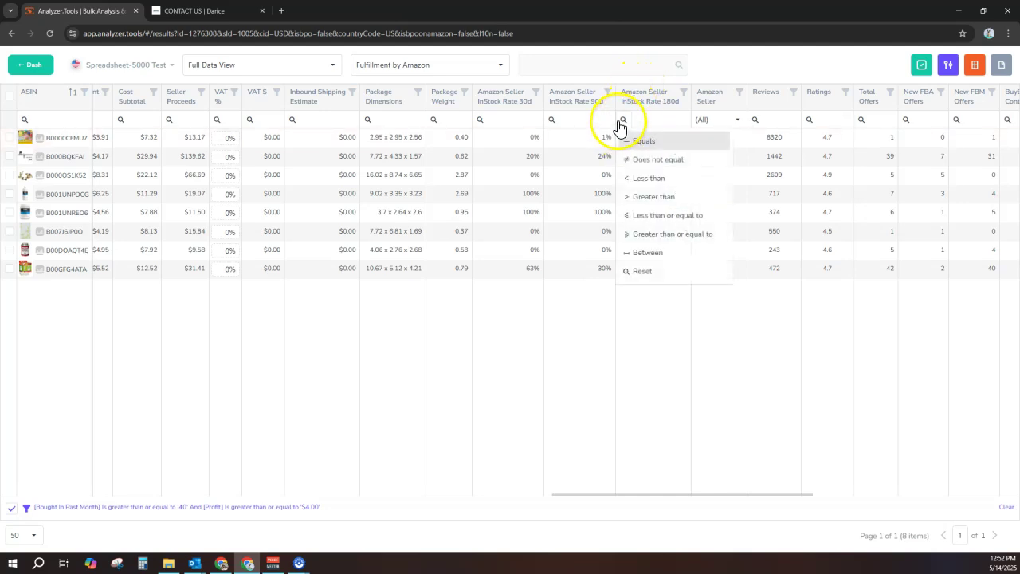
click(635, 179)
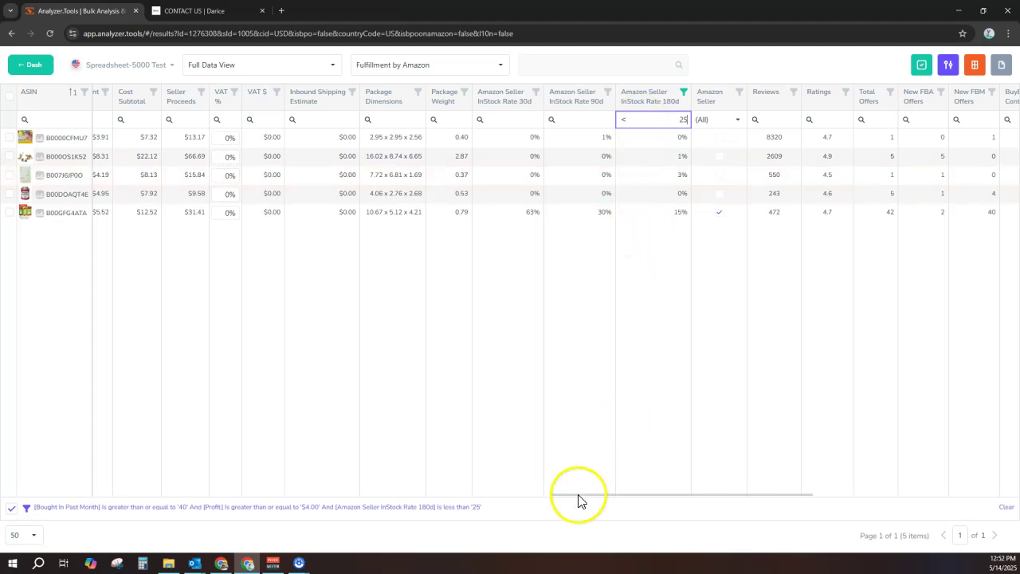
drag(601, 502, 168, 497)
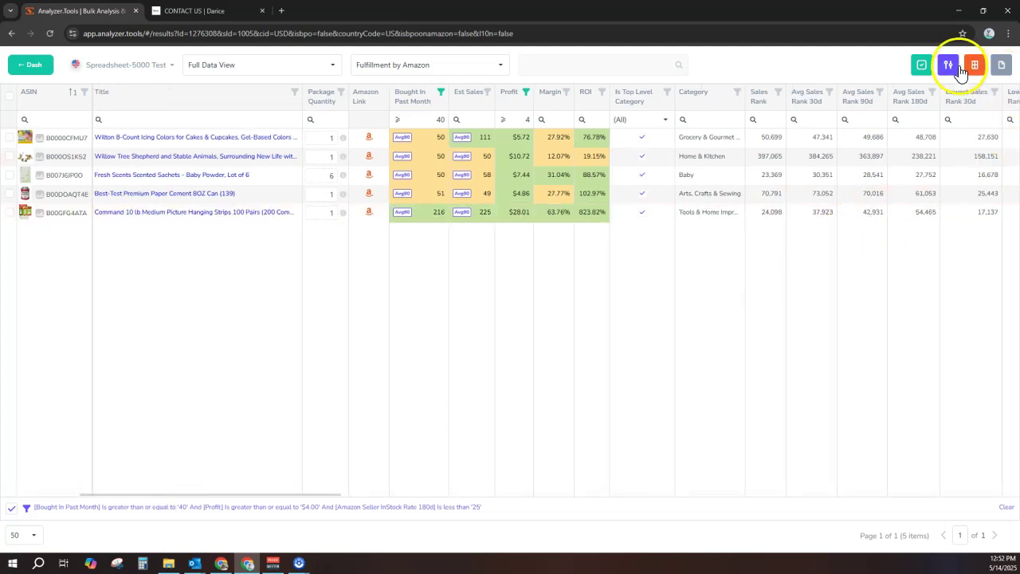
Step: Apply the additional expense settings with $1.00 per lb inbound shipping, leaving the placement fee unchanged
click(949, 65)
click(943, 126)
click(939, 123)
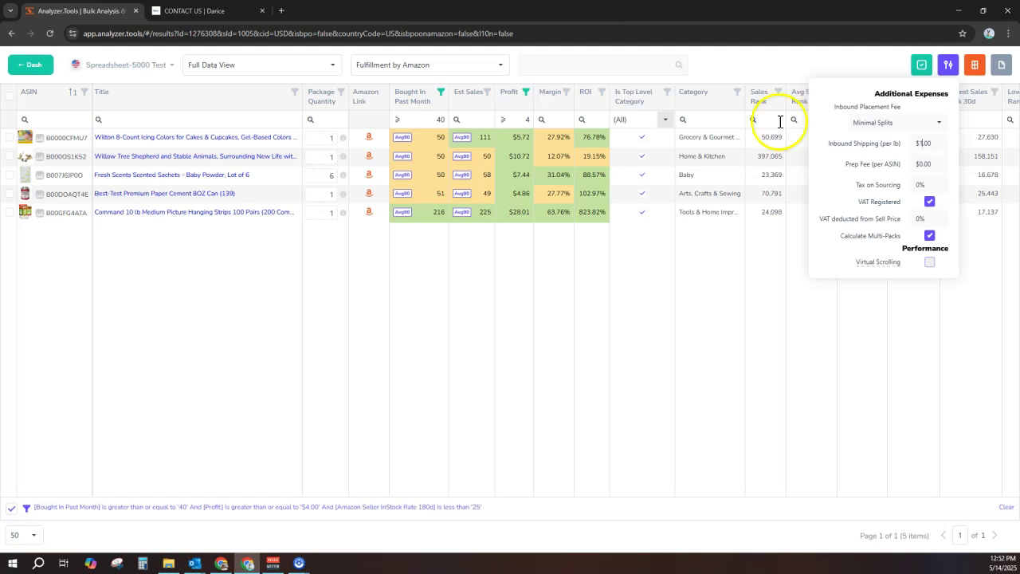
click(713, 75)
mouse_move(518, 141)
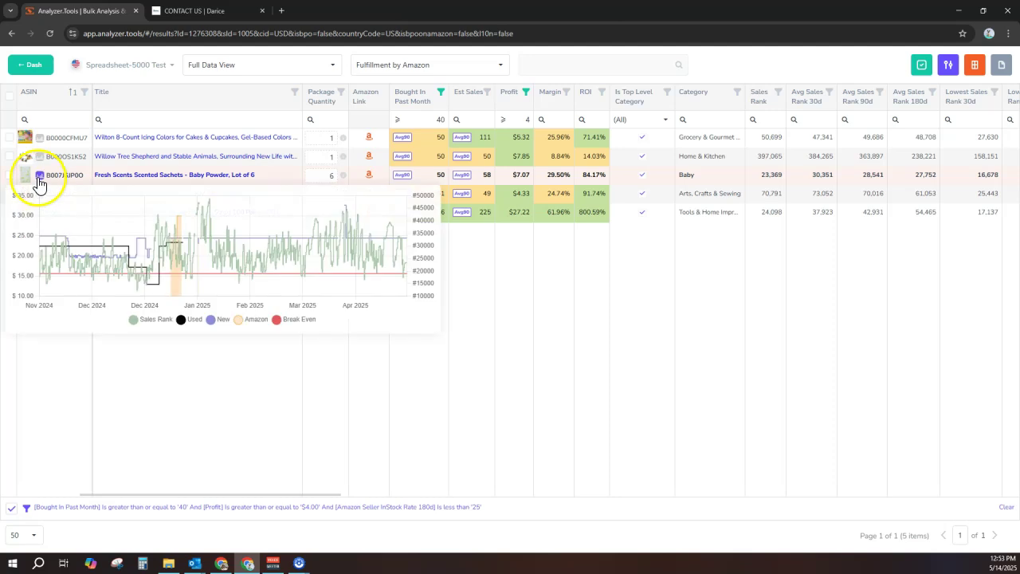
mouse_move(25, 144)
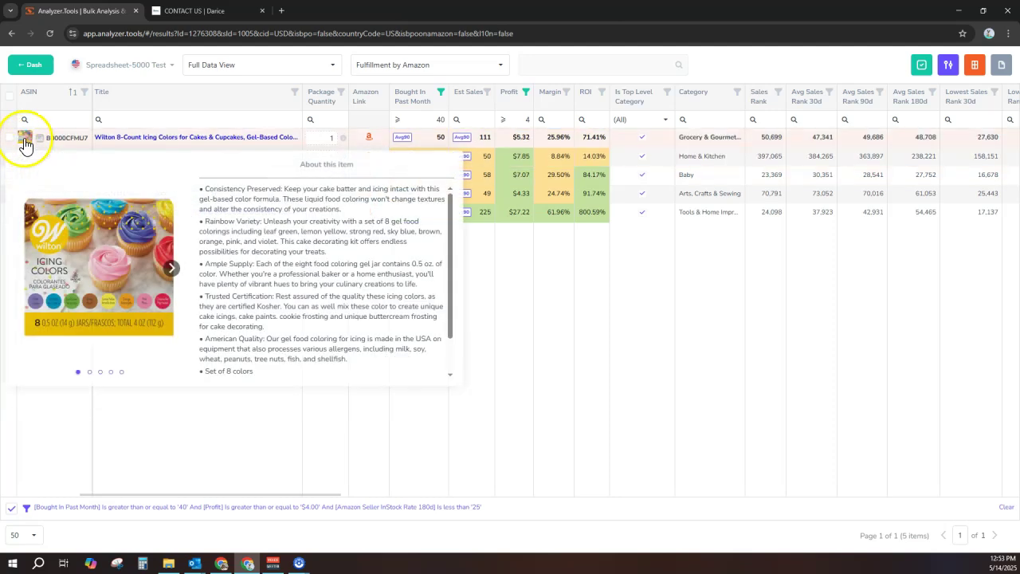
mouse_move(24, 184)
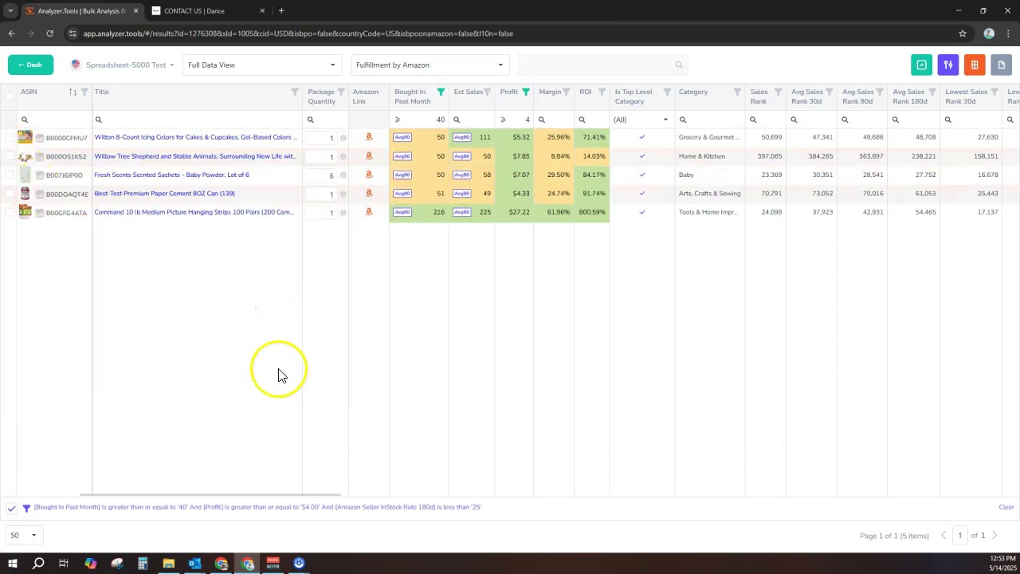
click(286, 505)
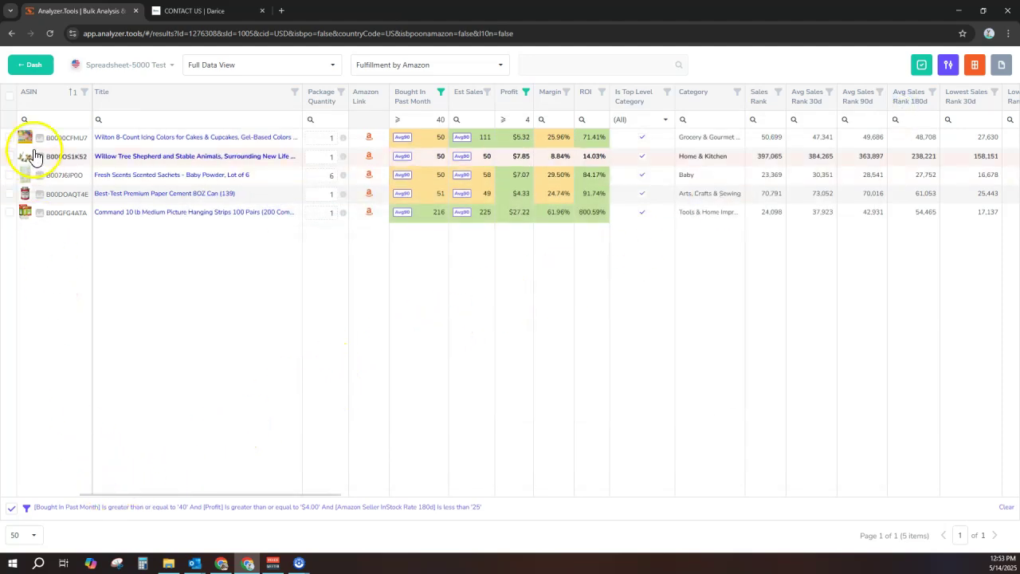
Step: Select all five filtered products and add them to the Review Later favorites list
click(10, 98)
click(921, 65)
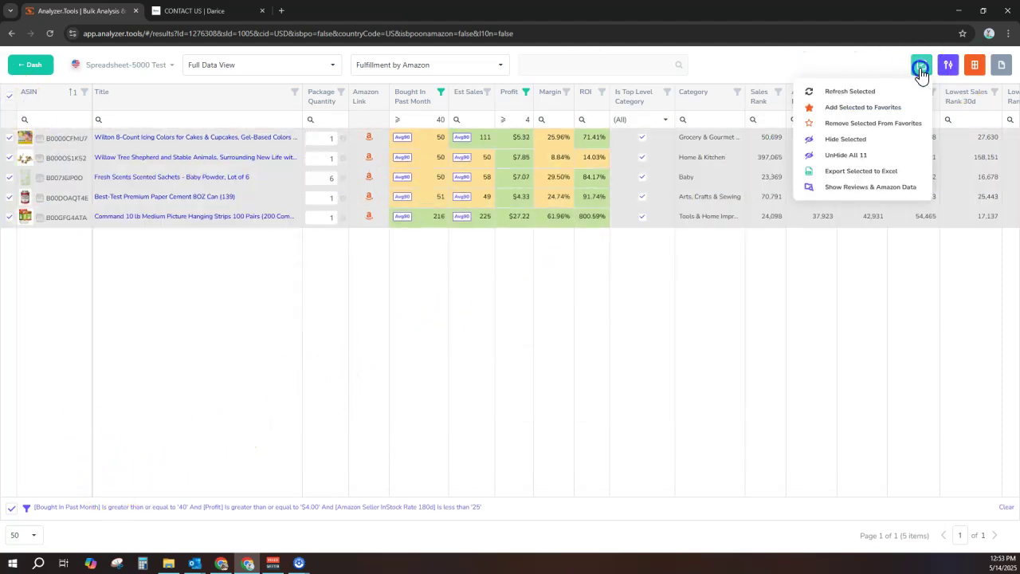
click(878, 111)
click(542, 291)
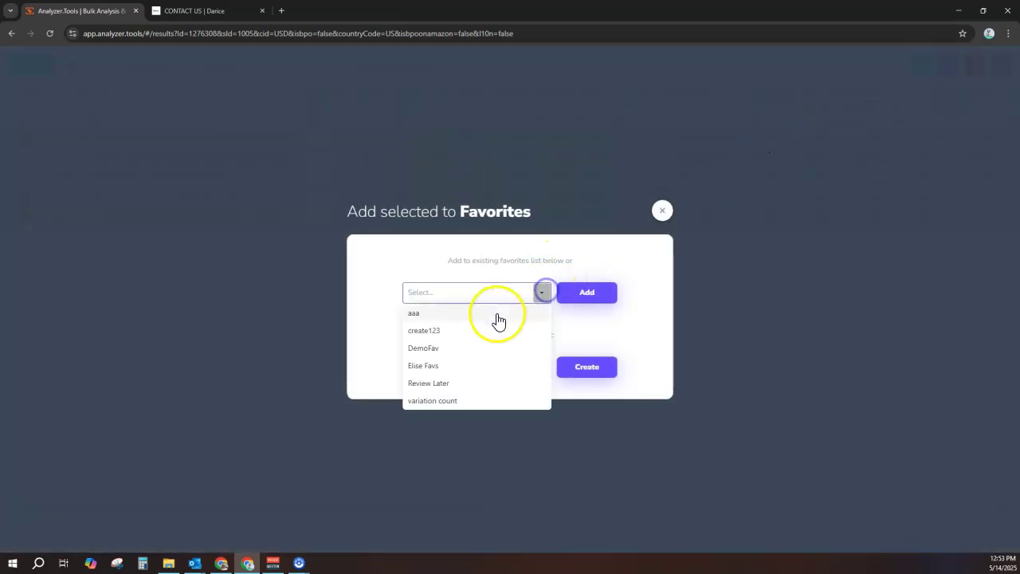
click(457, 384)
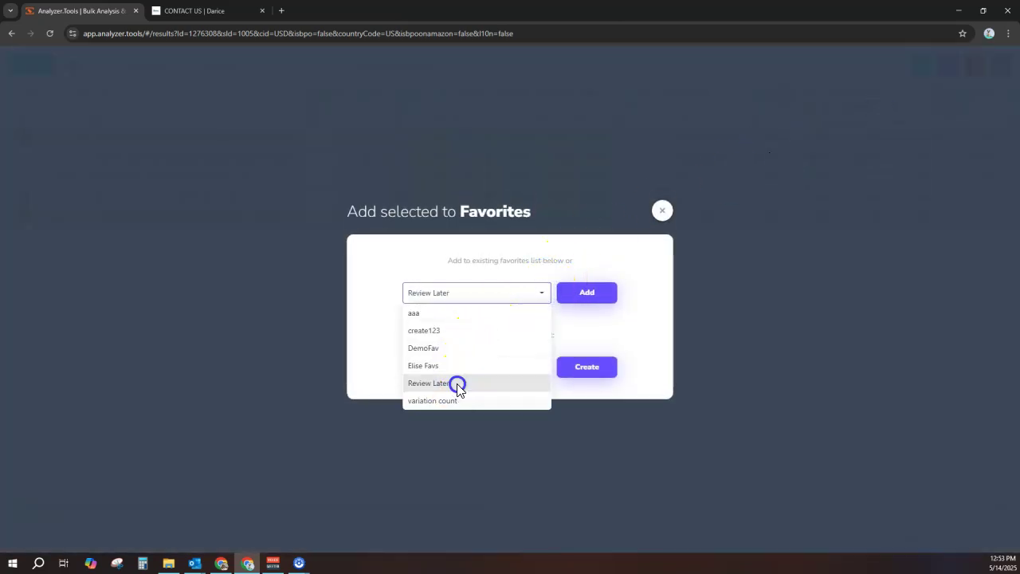
click(575, 300)
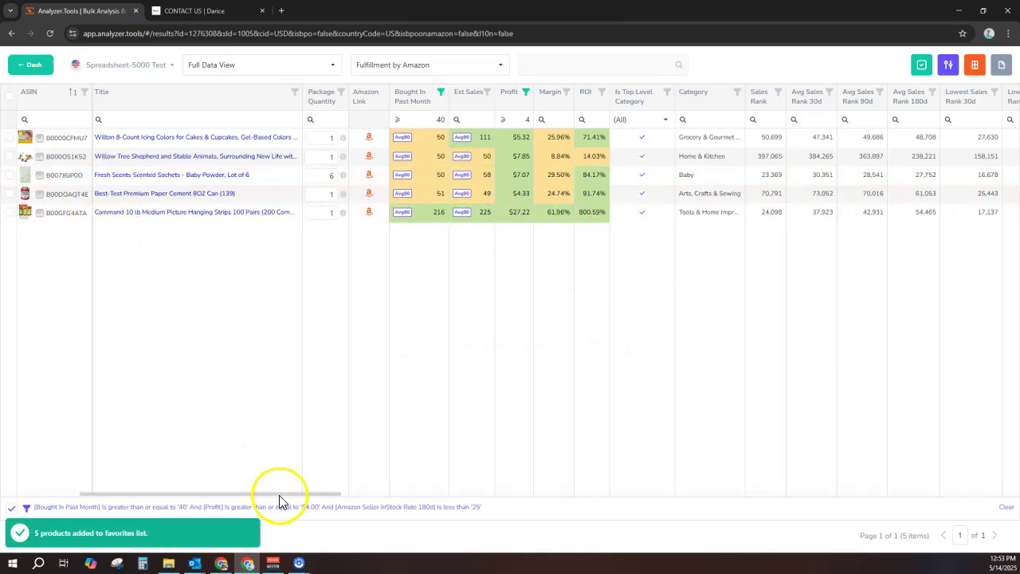
Step: Go to the Review Later list from the spreadsheets and favorites menu
drag(275, 495, 128, 494)
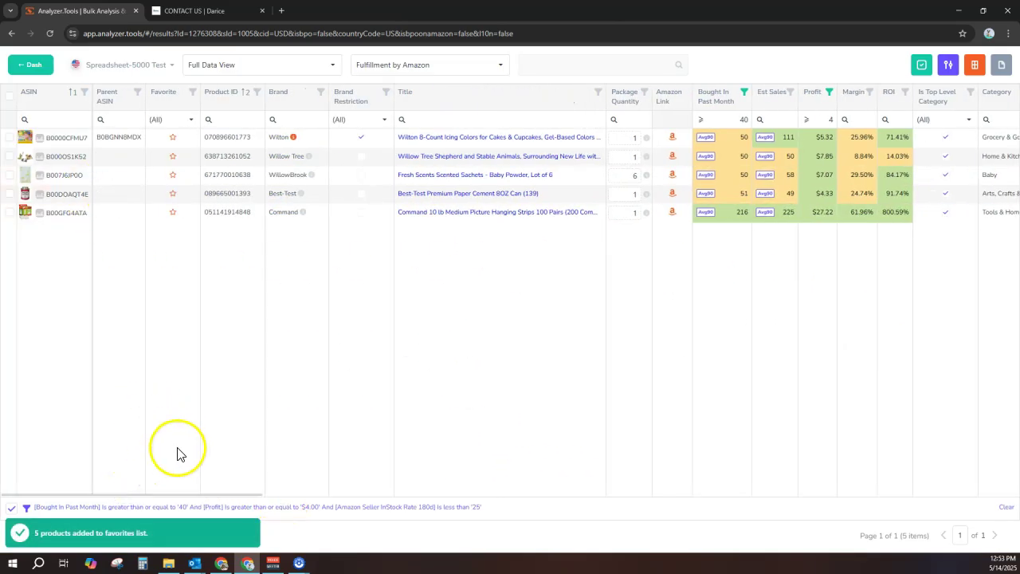
click(116, 68)
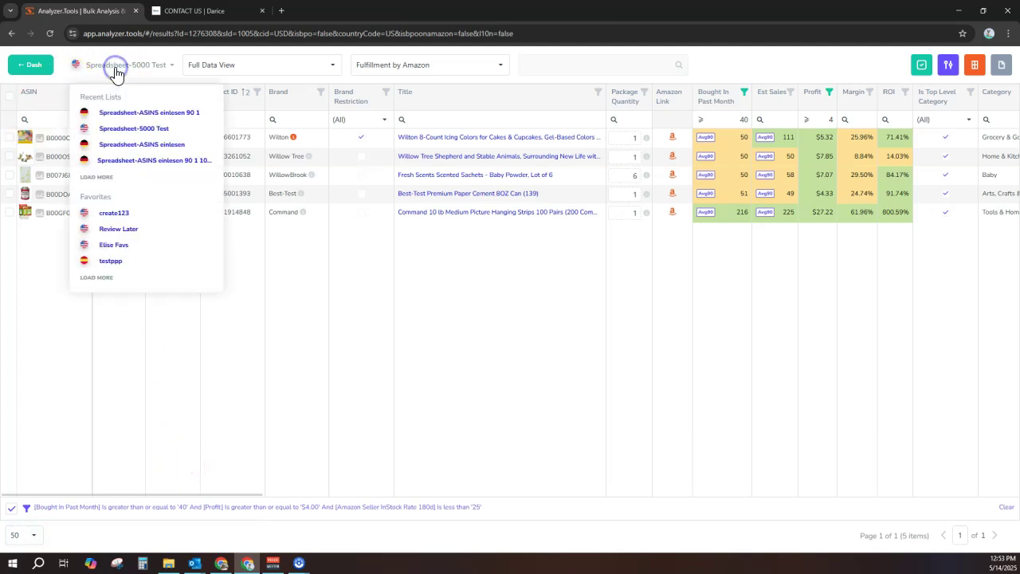
click(123, 230)
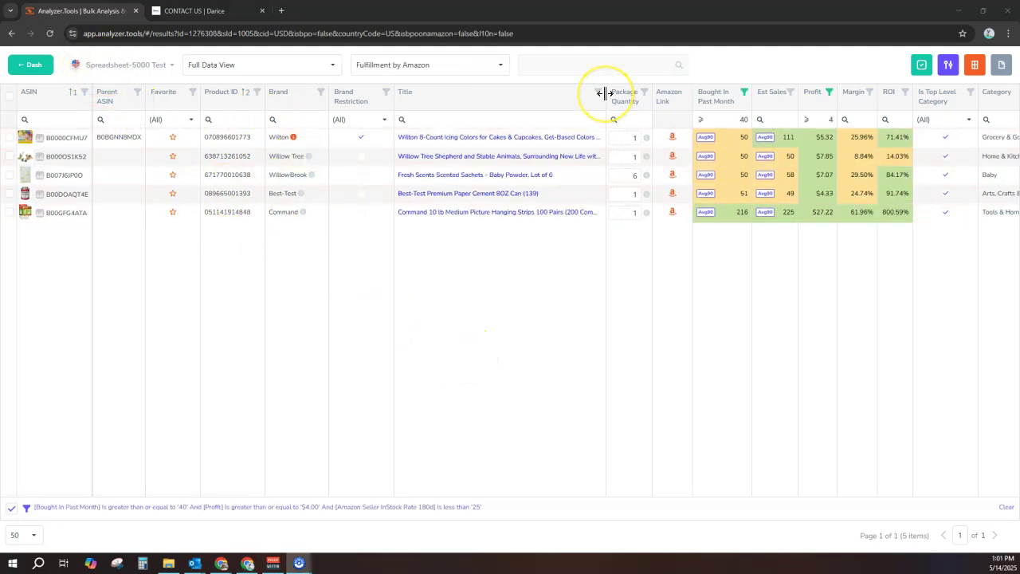
Step: Widen Title, move Amazon Link beside Brand, and remove the Parent ASIN and Favorite columns
drag(605, 94, 728, 92)
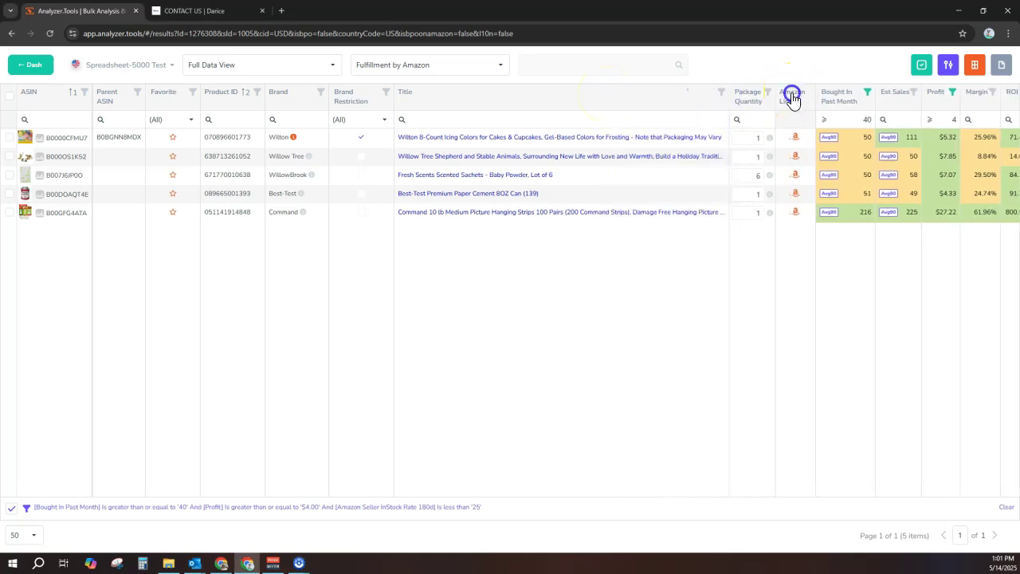
drag(447, 98, 295, 109)
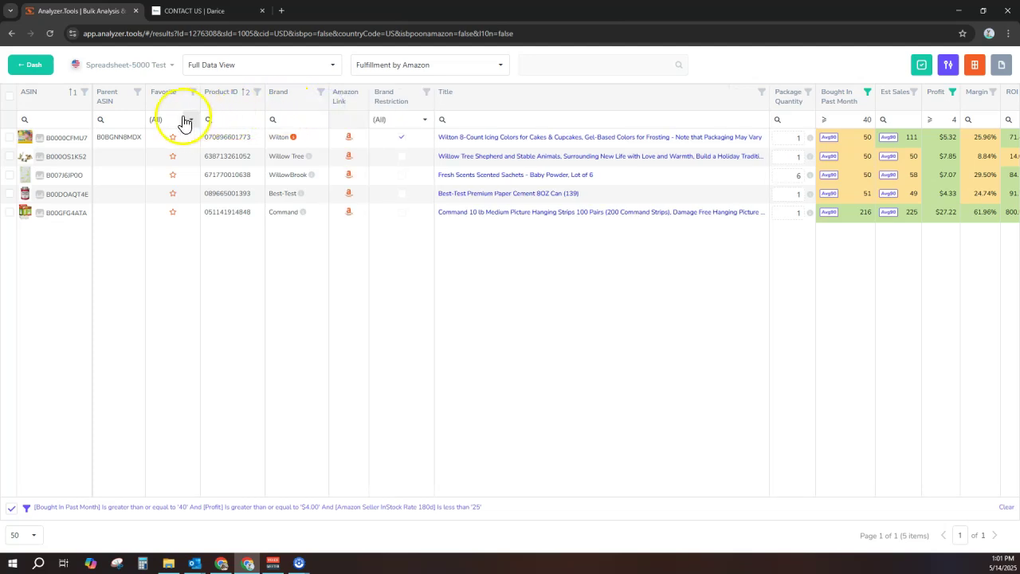
click(136, 94)
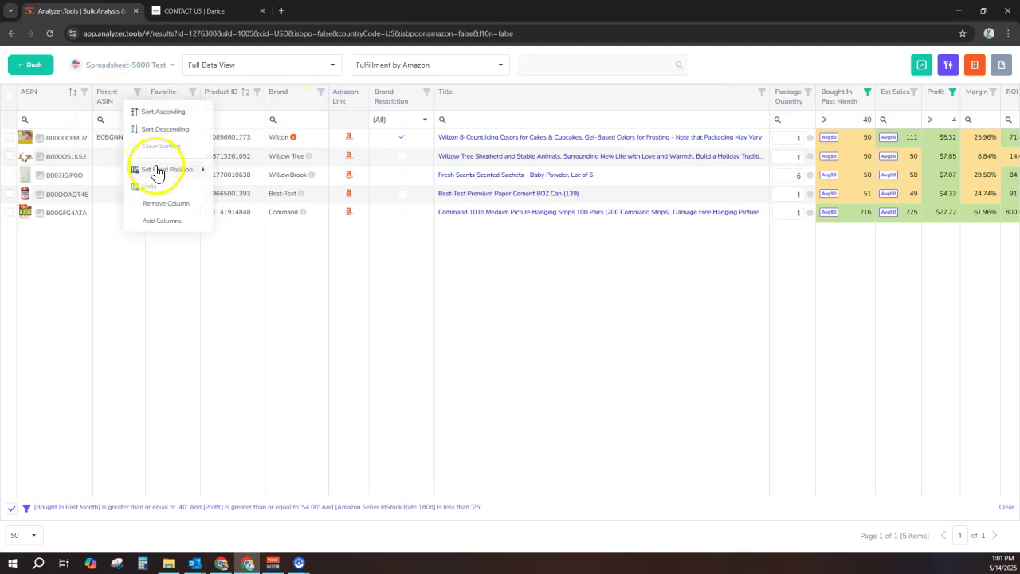
click(172, 209)
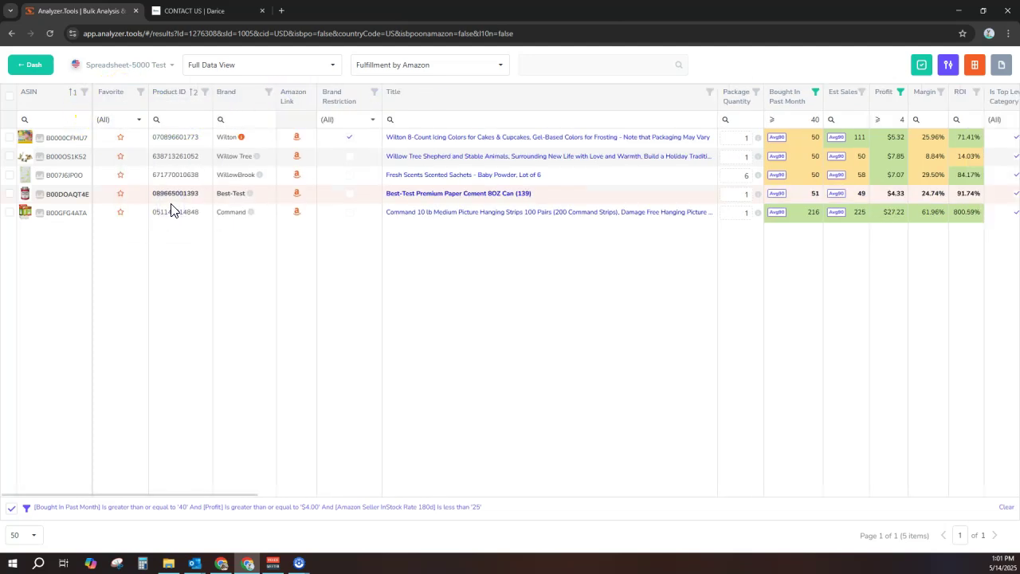
click(139, 93)
click(151, 210)
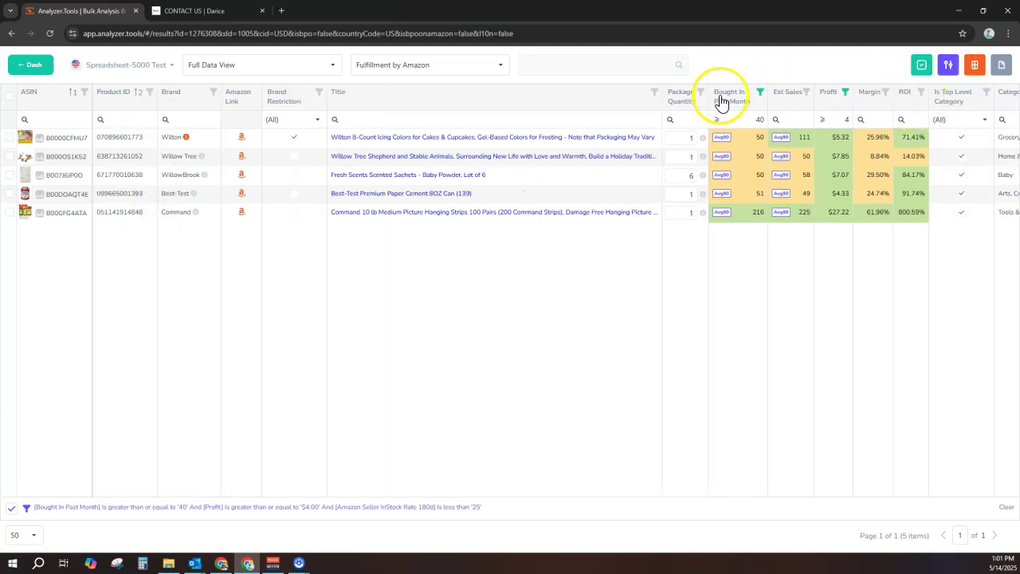
Step: Widen Package Quantity, add the Product Image column, and show the current filter conditions
drag(708, 92, 746, 93)
click(974, 64)
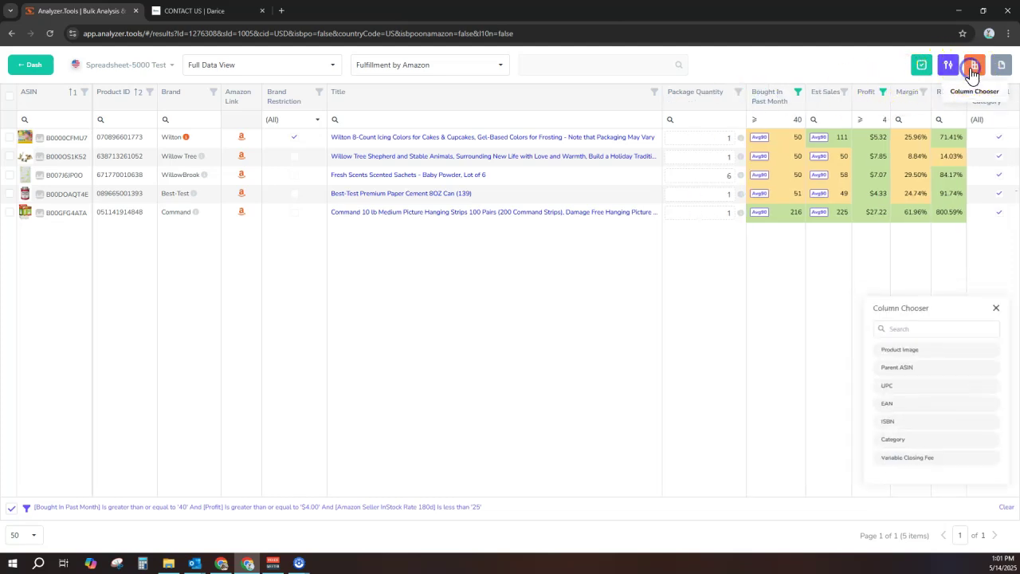
drag(896, 344, 130, 130)
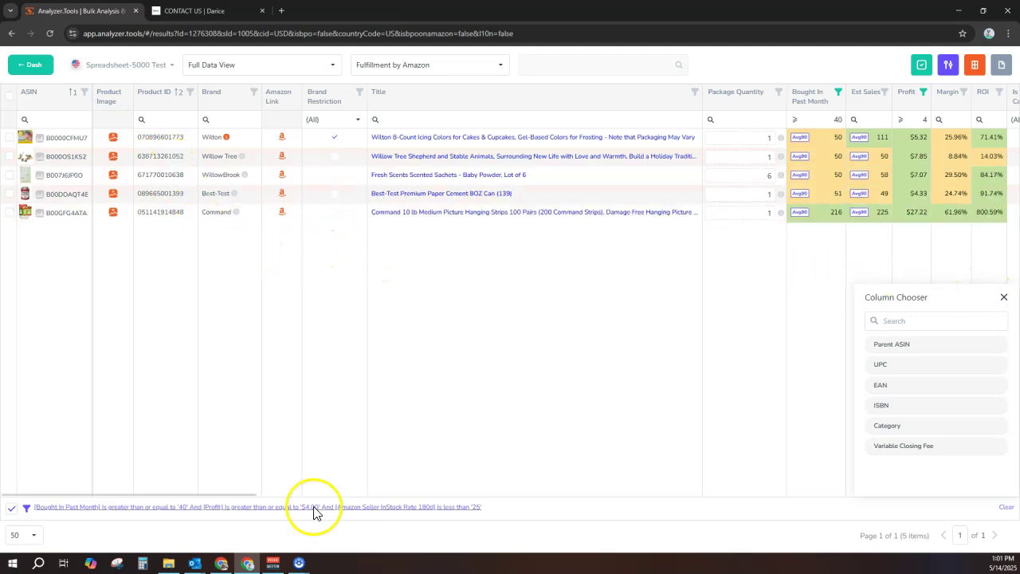
click(251, 510)
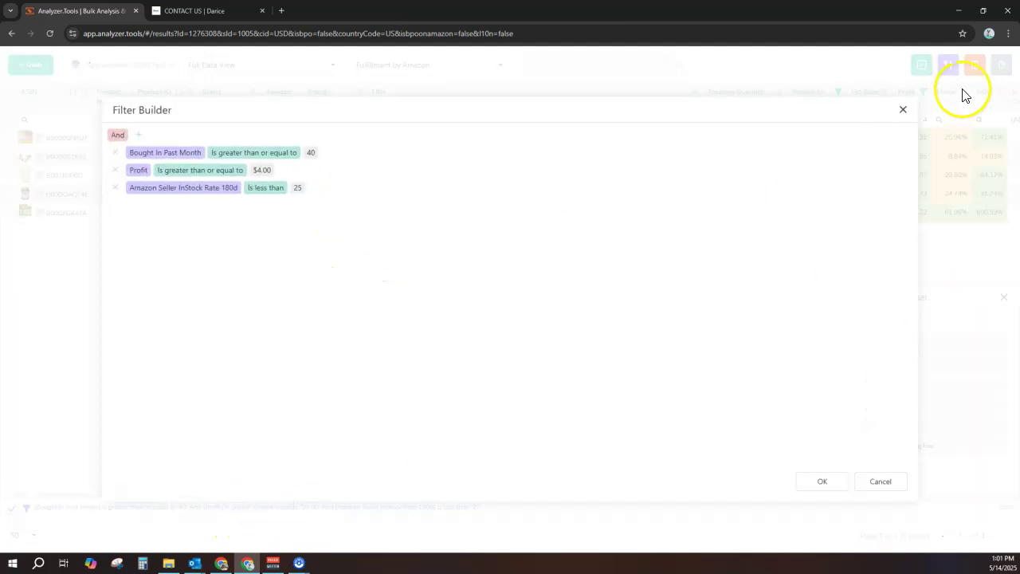
Step: Close Filter Builder and use Save View As to store the layout as 'demo1', checking it in the views list
click(904, 111)
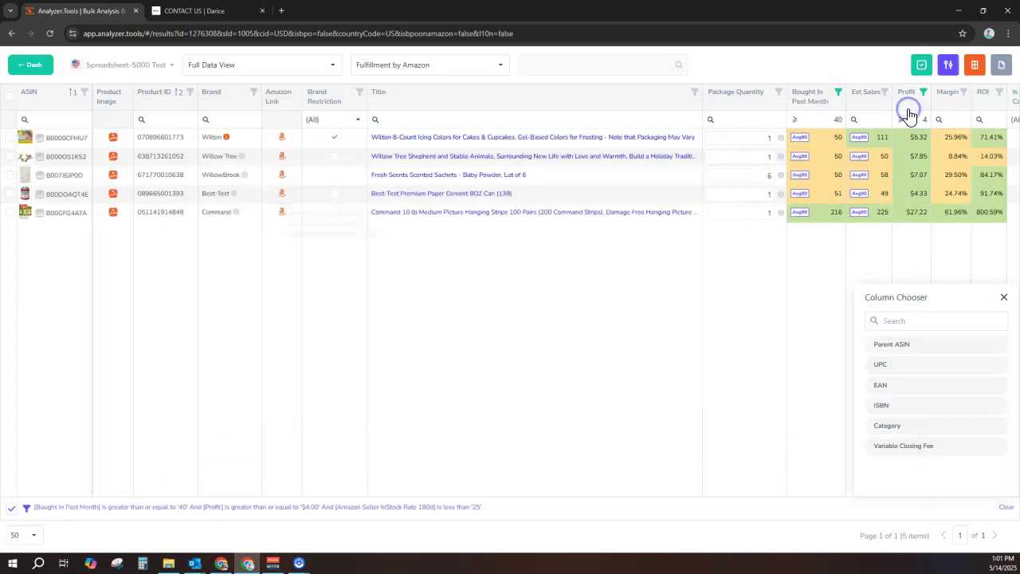
click(335, 67)
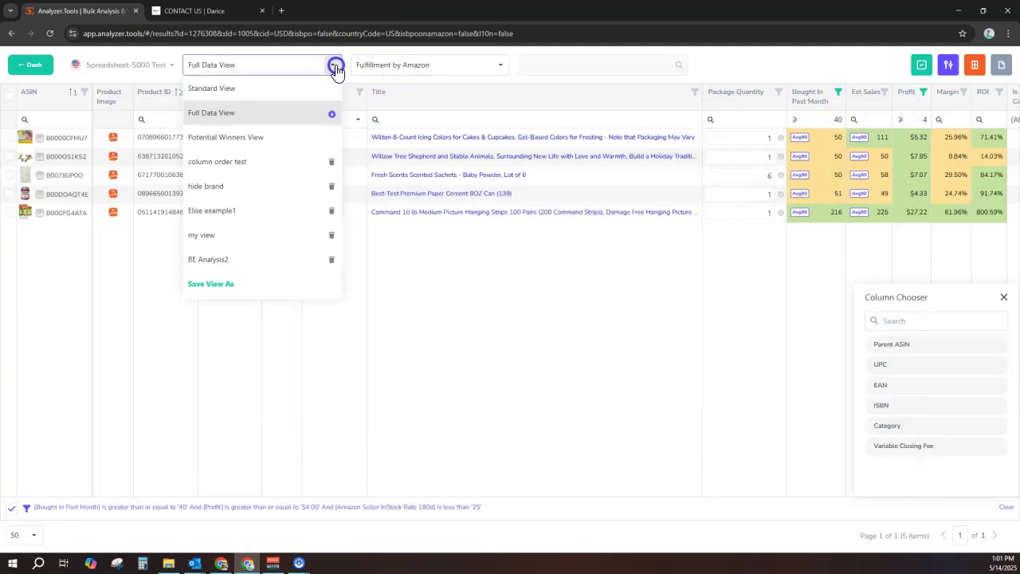
click(211, 282)
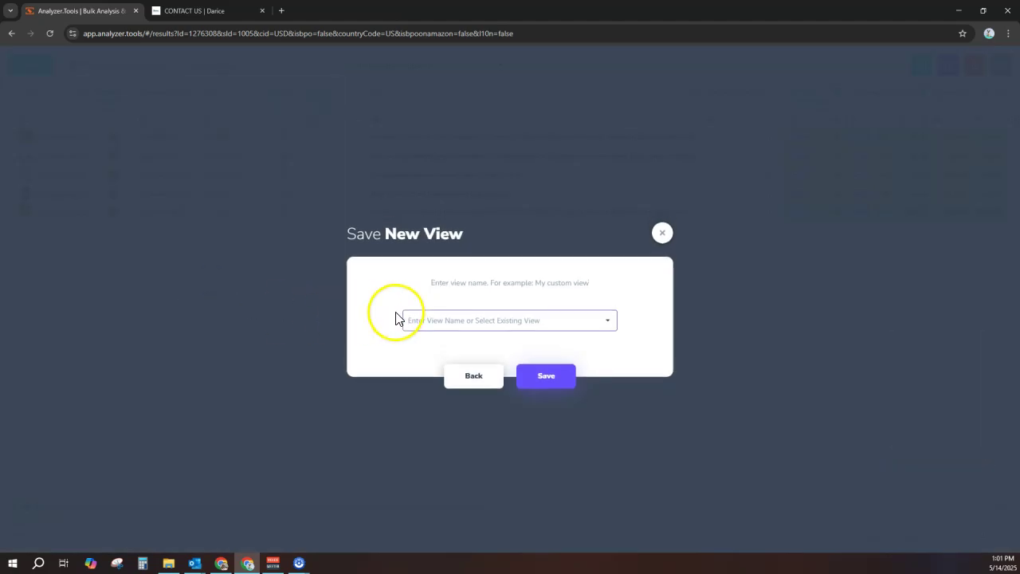
click(477, 330)
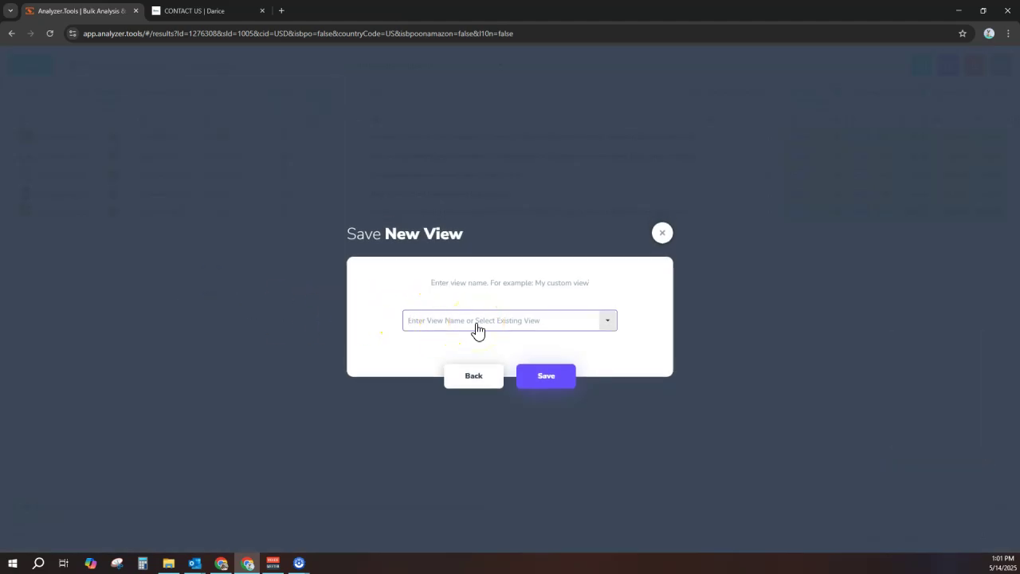
click(547, 381)
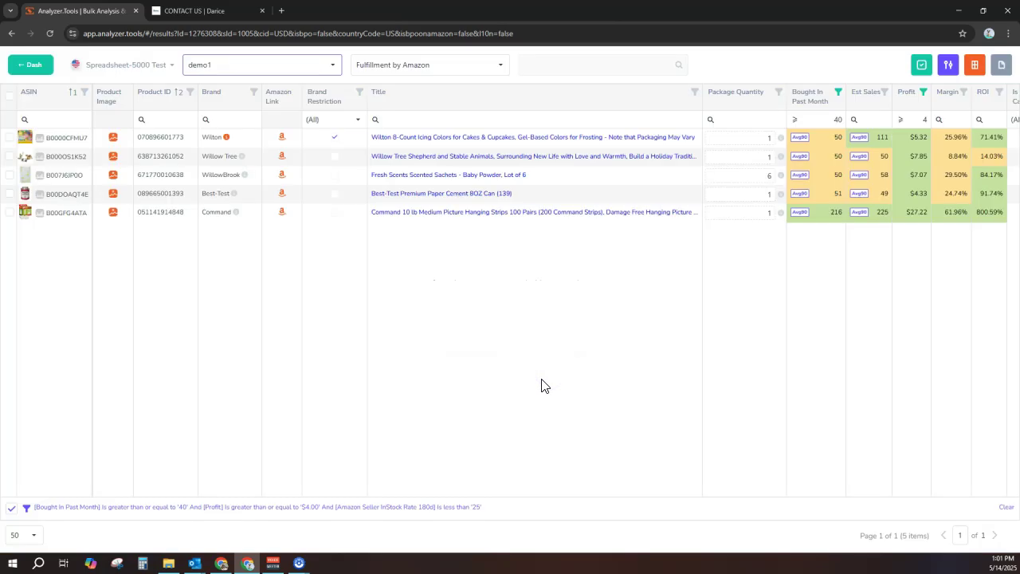
click(334, 67)
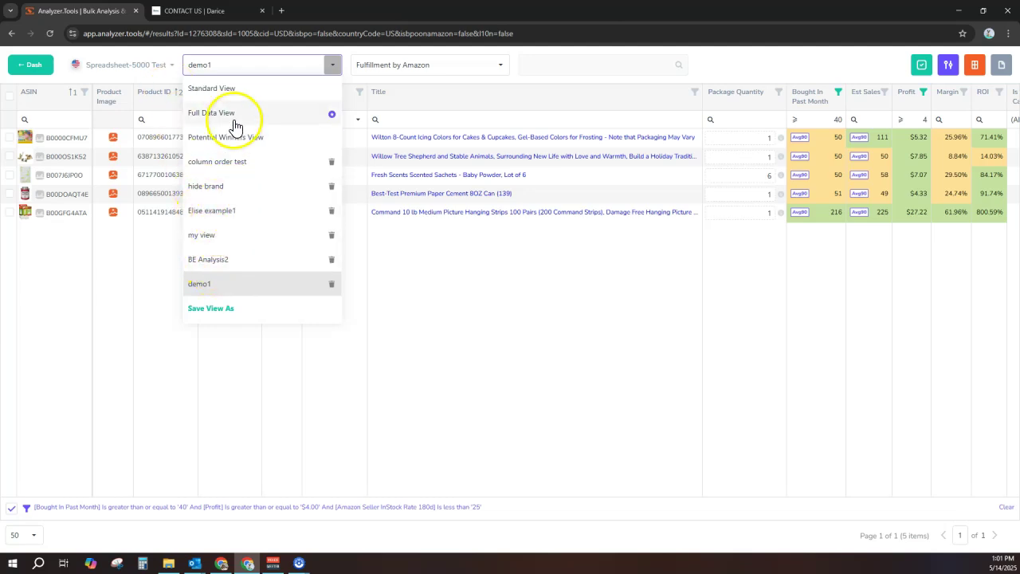
Step: Switch to the Standard View, then back to the demo1 view
click(229, 93)
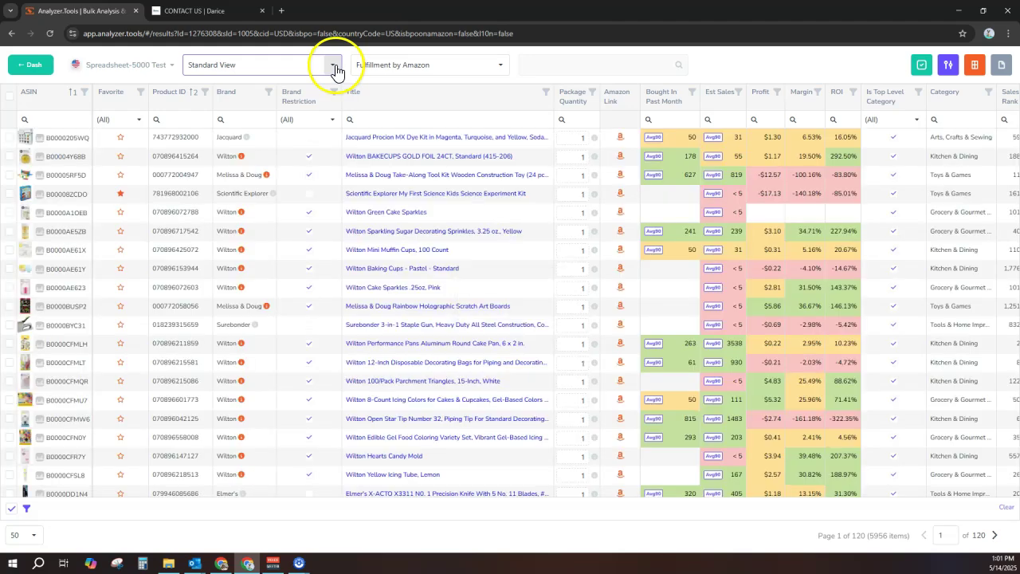
click(336, 71)
click(206, 285)
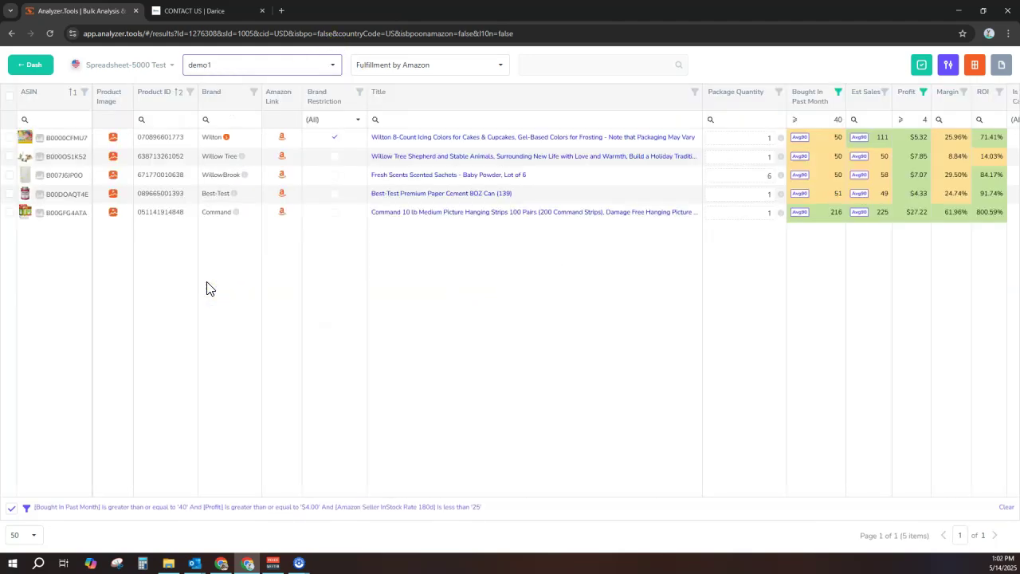
Step: Check demo1's saved filter conditions, then switch to the Potential Winners View
click(318, 157)
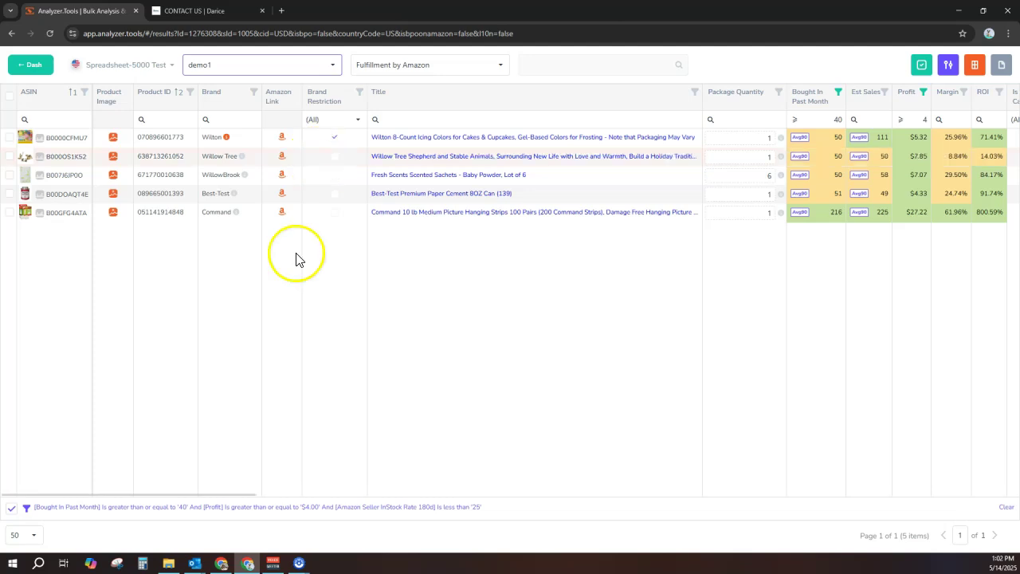
click(275, 507)
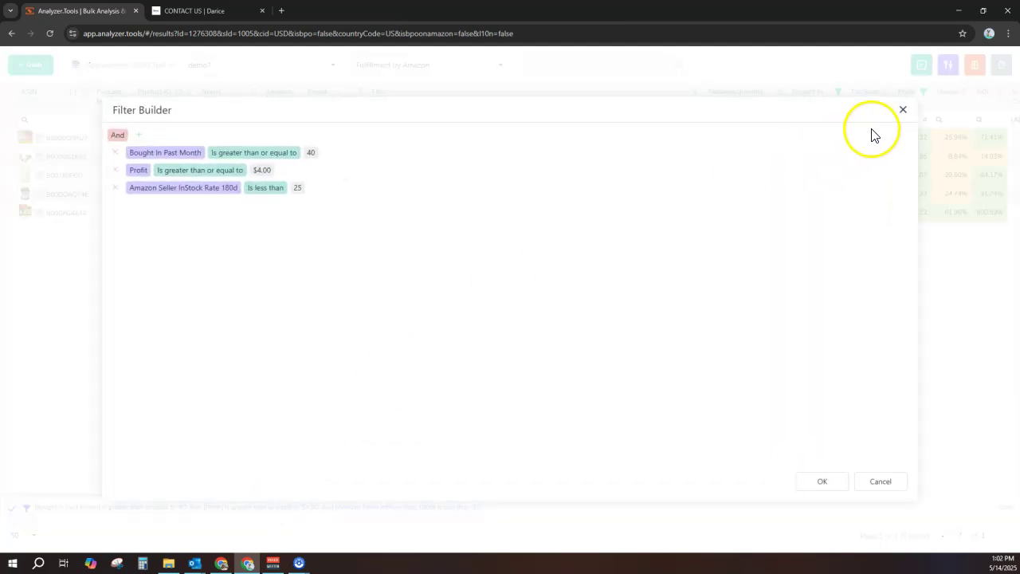
click(902, 110)
click(335, 67)
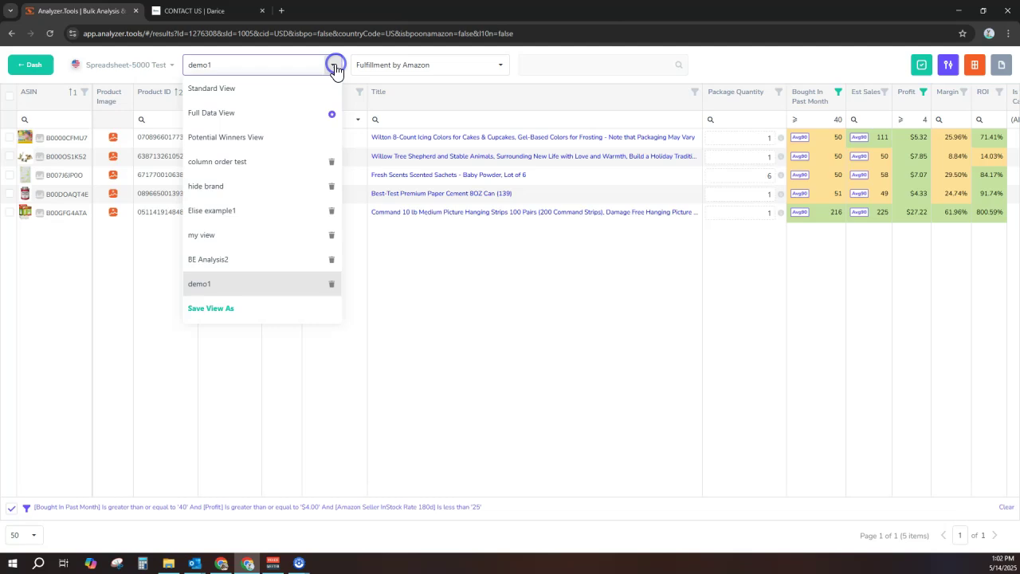
click(260, 140)
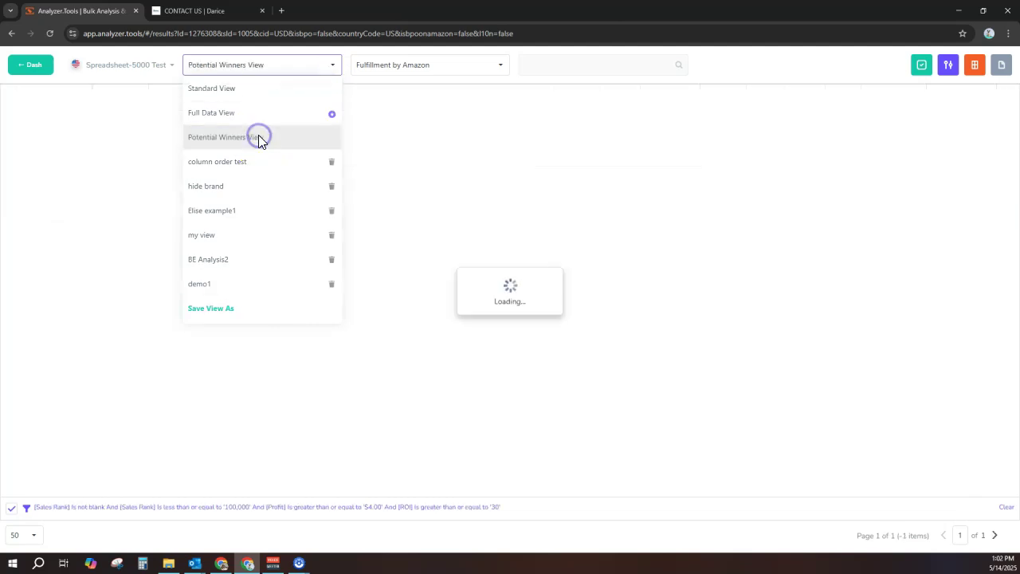
Step: Review the Potential Winners filter conditions, then switch to the BE Analysis2 view
click(296, 508)
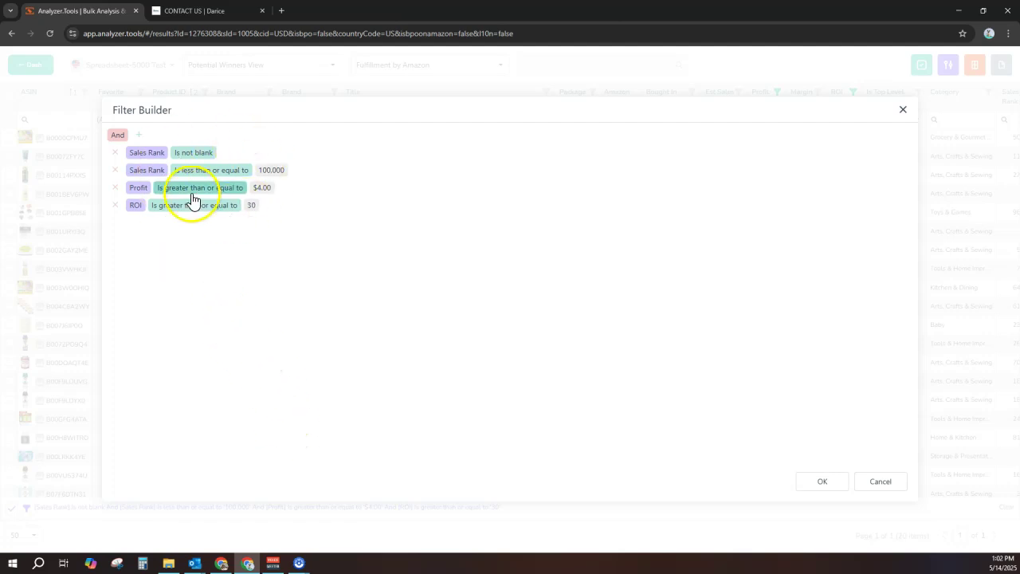
click(901, 112)
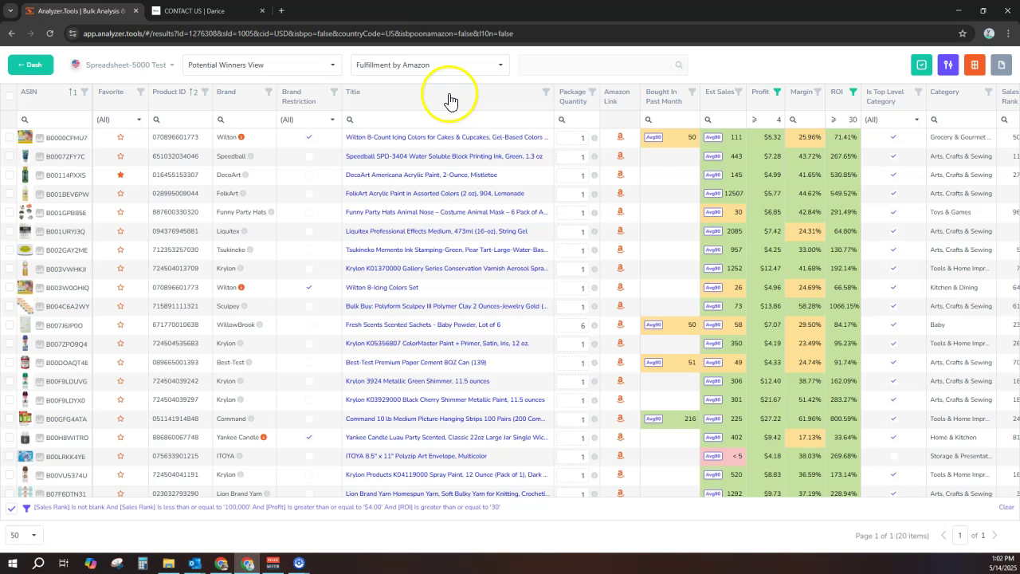
click(283, 64)
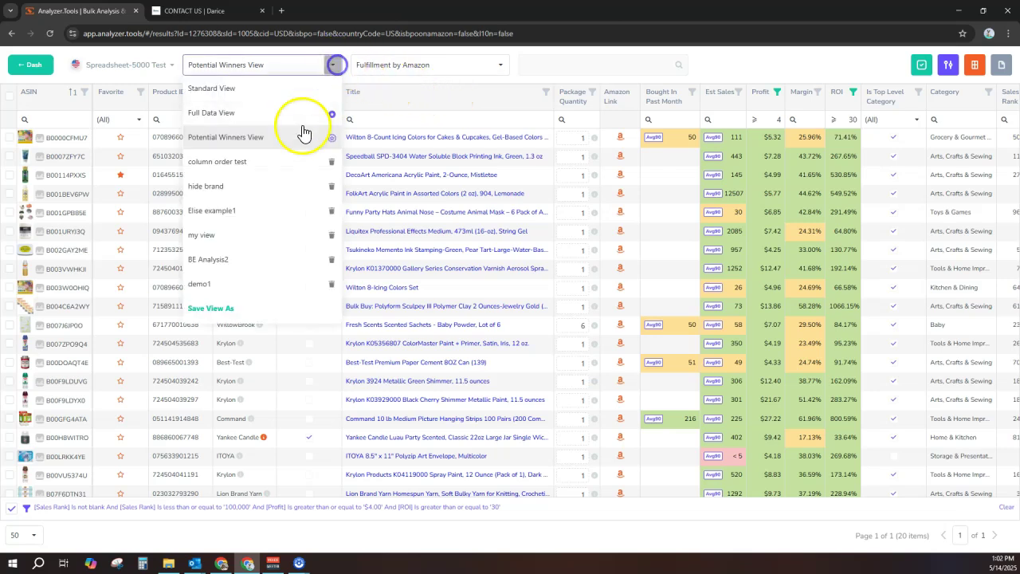
click(231, 259)
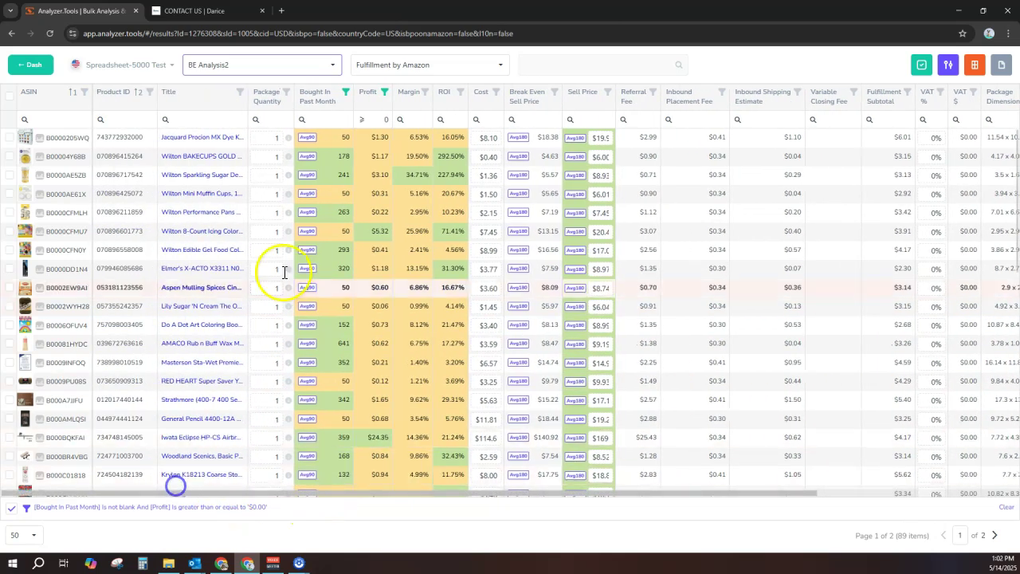
Step: Switch to the Full Data View, then back to demo1 with its five filtered products
click(333, 67)
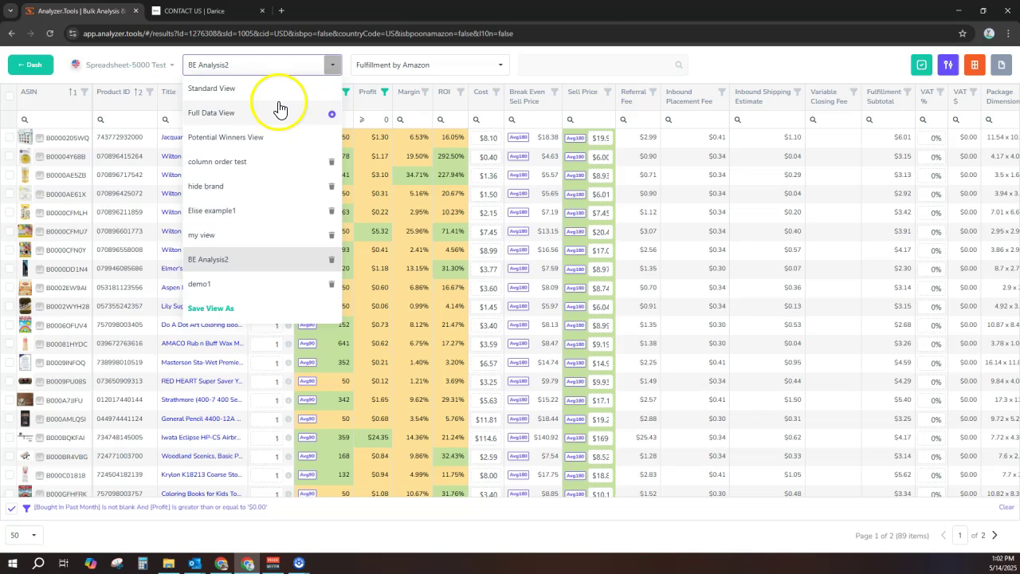
click(268, 112)
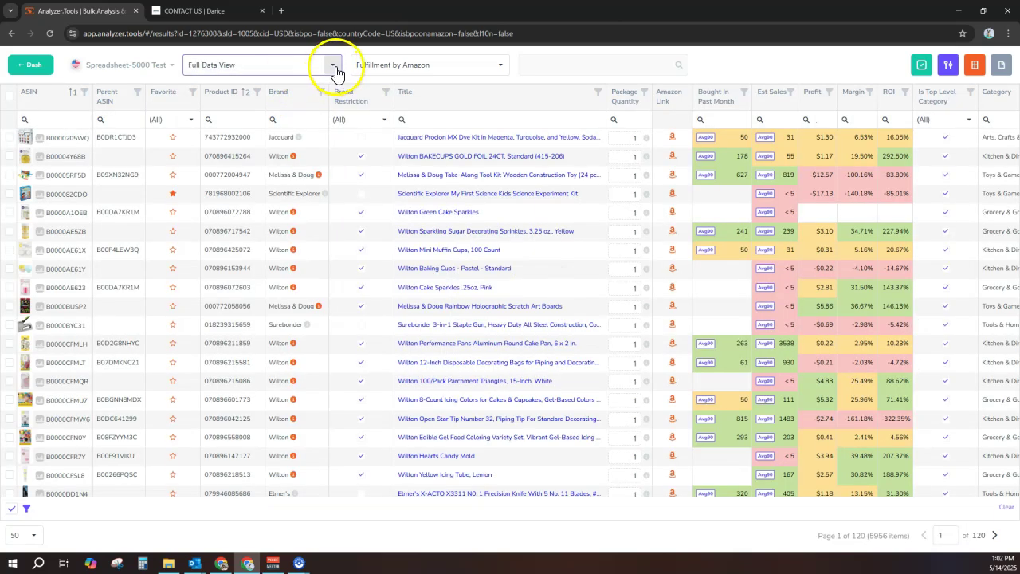
click(333, 67)
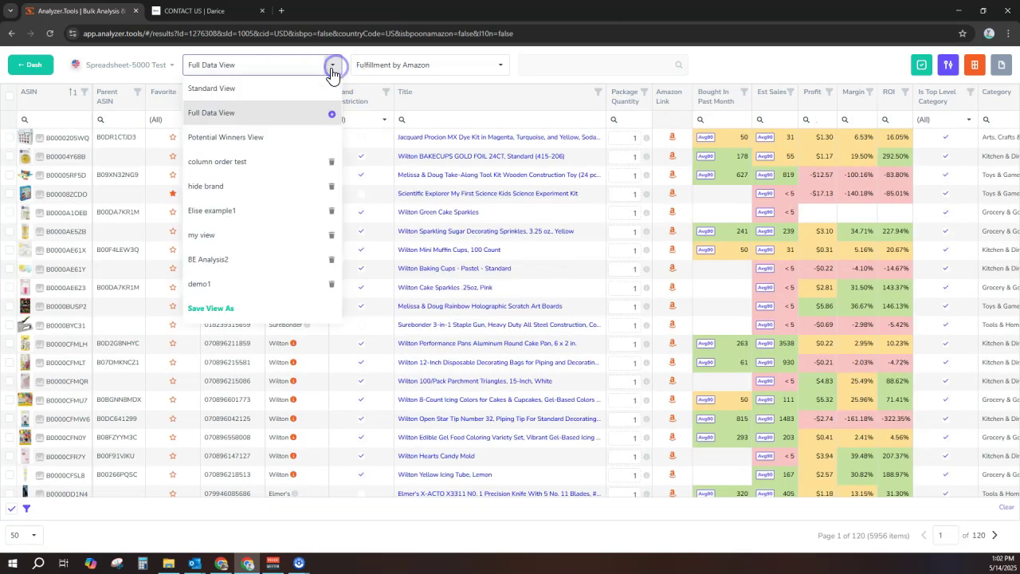
click(223, 284)
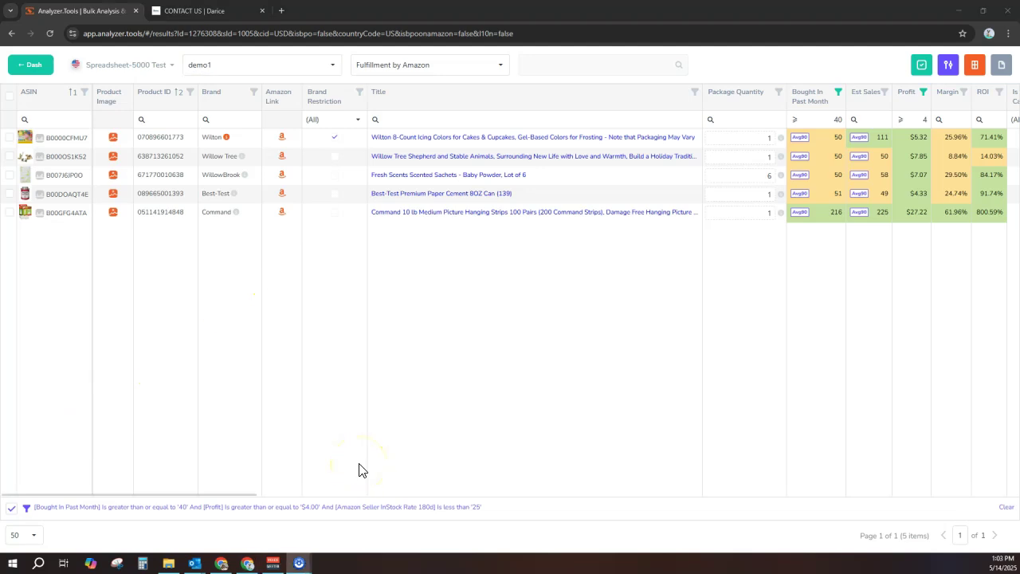
Step: Return from the demo1 results grid to the dashboard with the ← Dash button
click(30, 65)
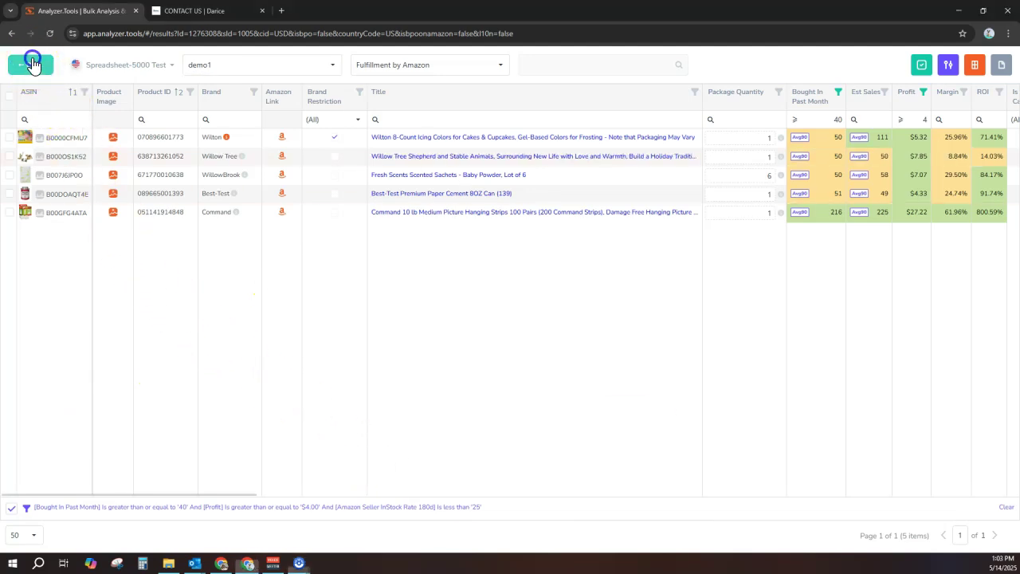